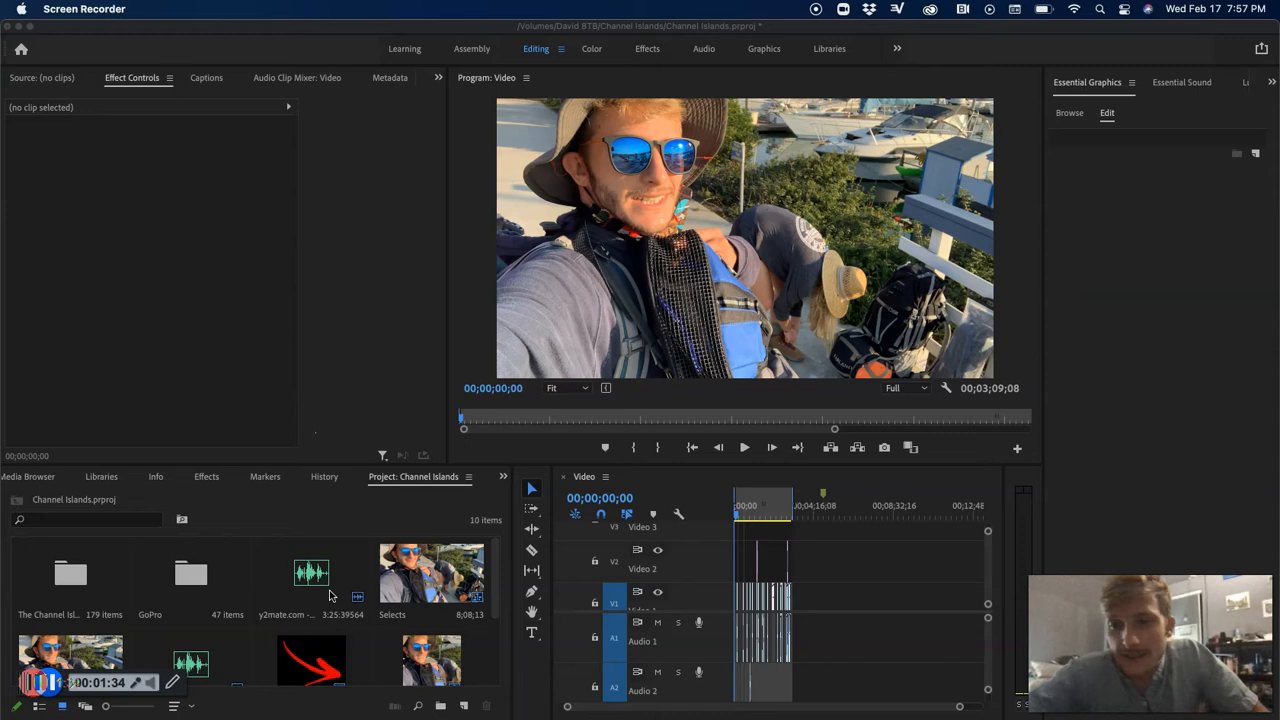
- Zoom in on the start of the Video sequence and place the playhead at 00;00;01;25
left_click(738, 520)
key("backslash")
left_click(746, 514)
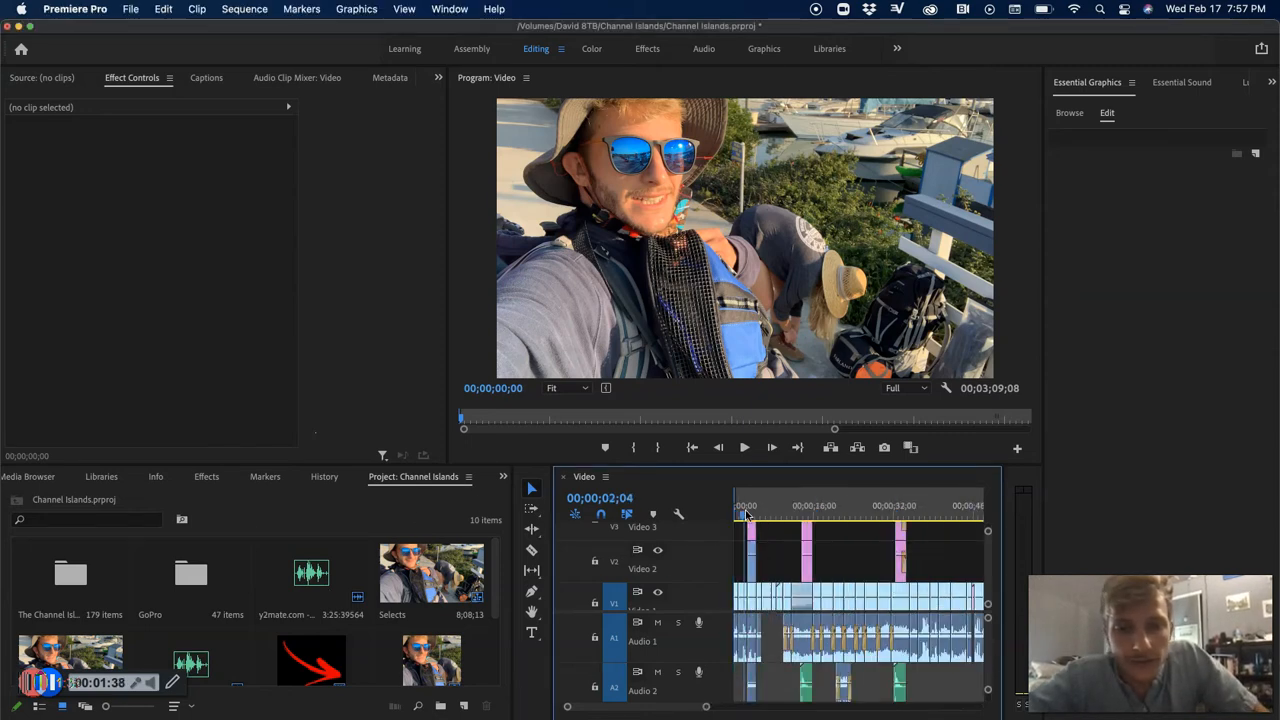
left_click(744, 514)
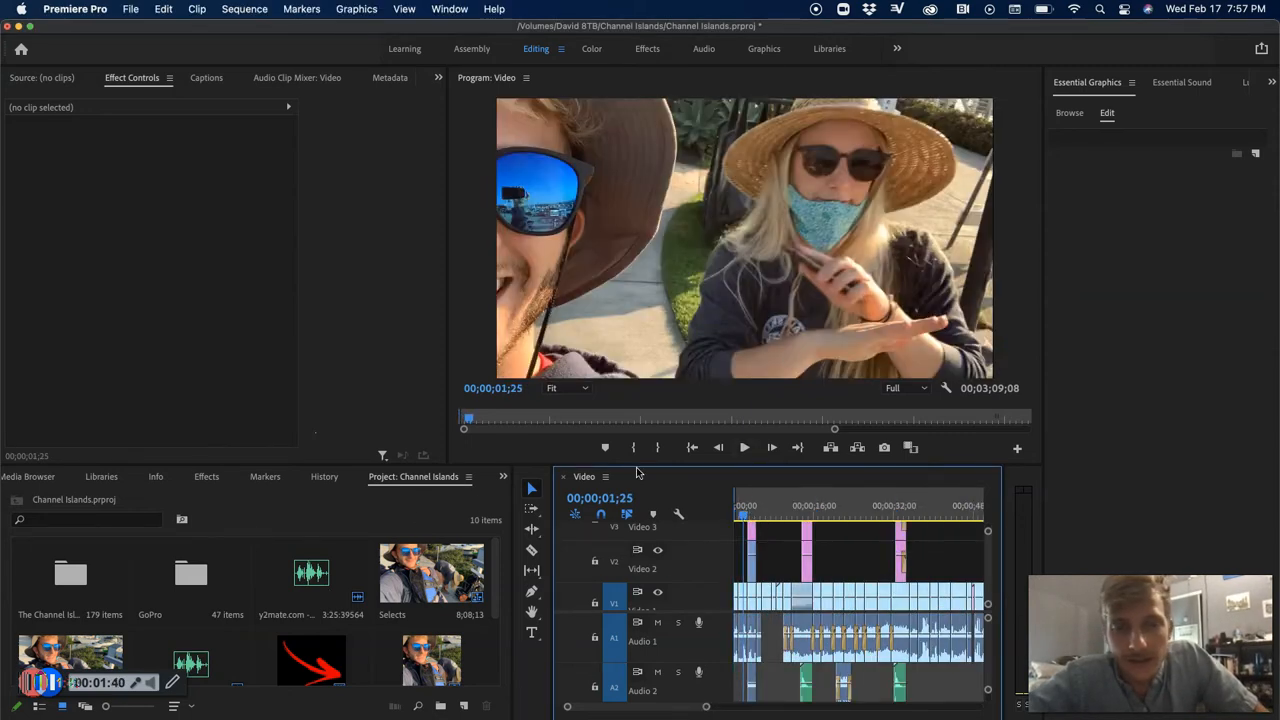
- Load the Bay Ledges Straight Jacket Lyrics audio file from the project into the Source Monitor
scroll(187, 622, "down", 2)
scroll(187, 622, "up", 2)
double_click(306, 592)
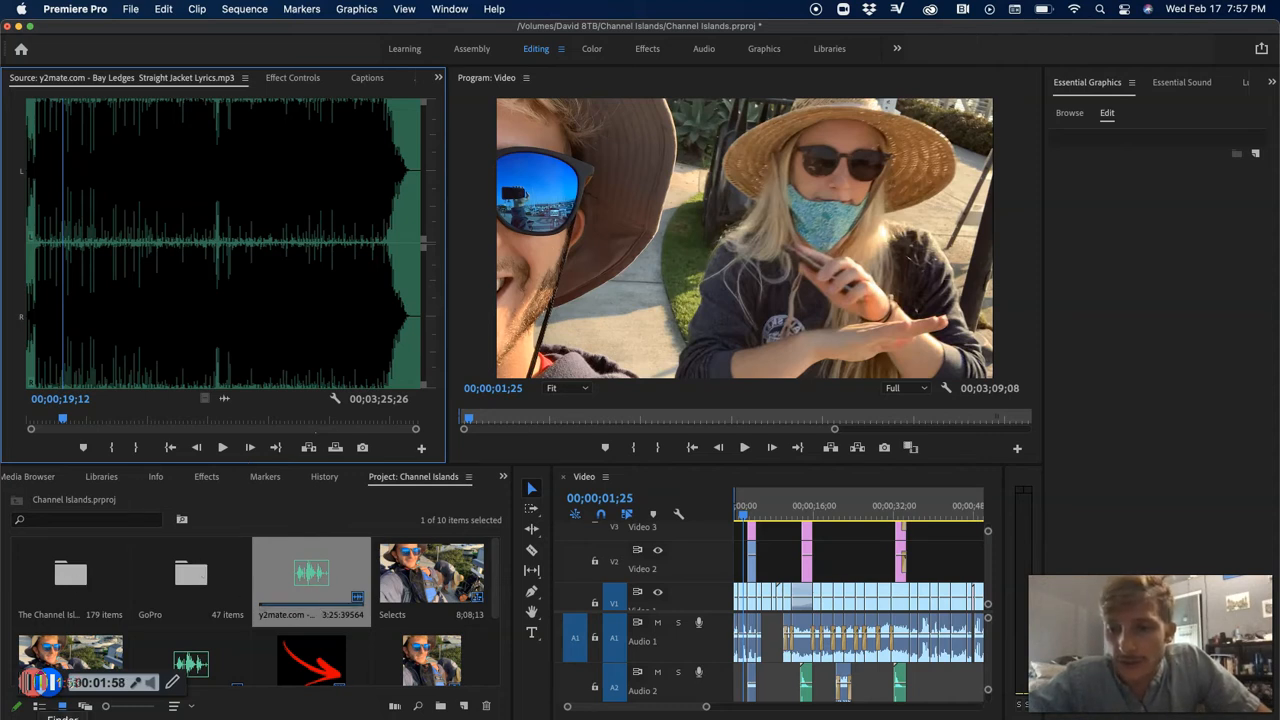
- Switch to Finder and open the Channel Islands project folder on the external 8TB drive
left_click(62, 716)
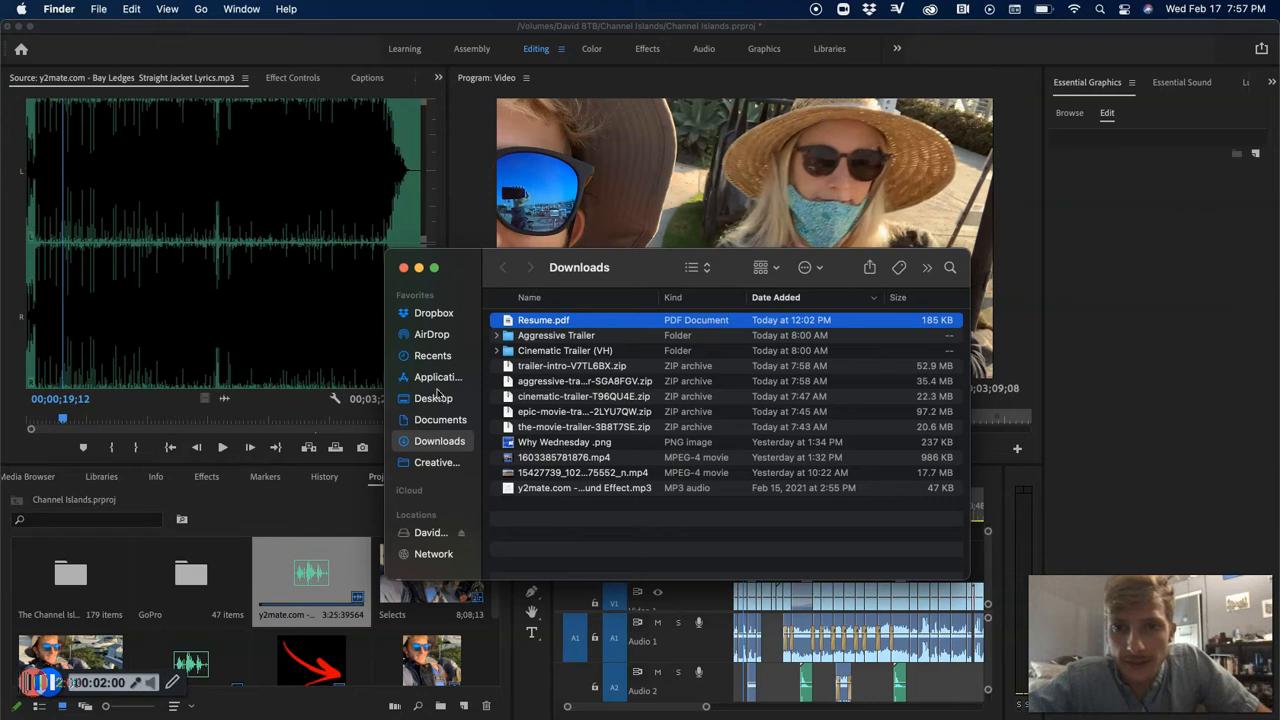
left_click(430, 533)
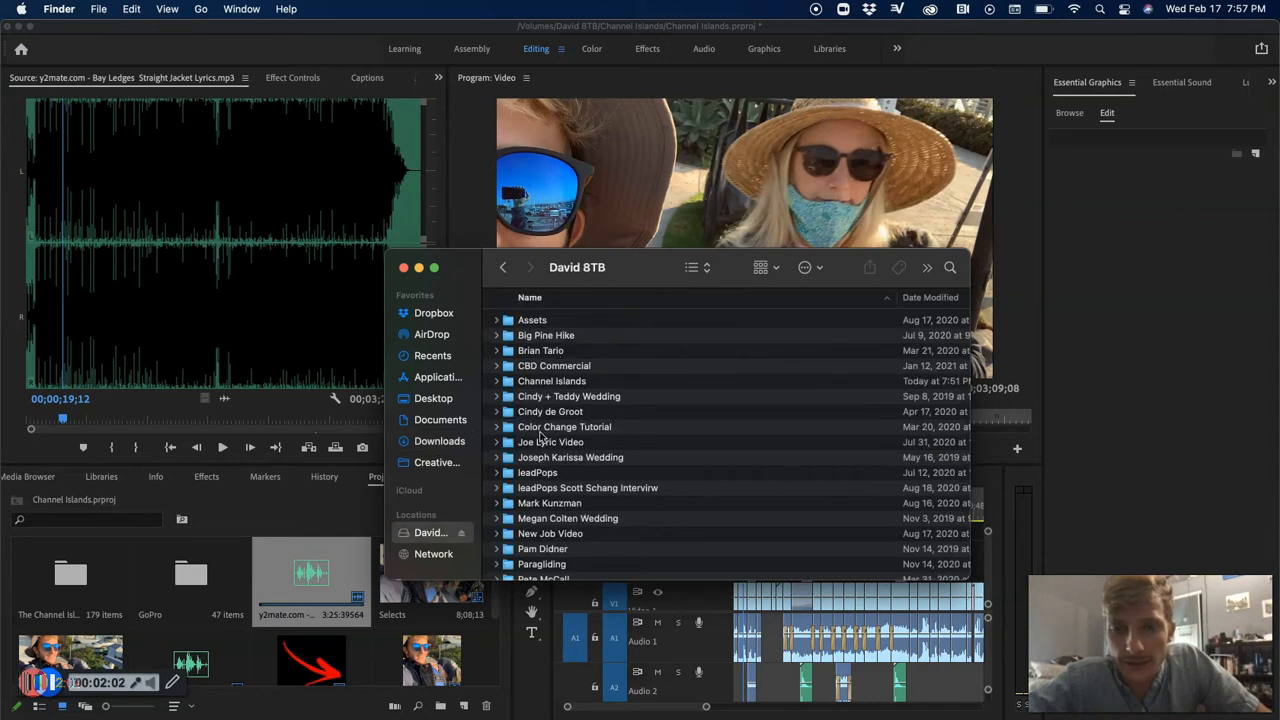
scroll(540, 436, "down", 5)
scroll(540, 436, "up", 2)
scroll(540, 436, "up", 3)
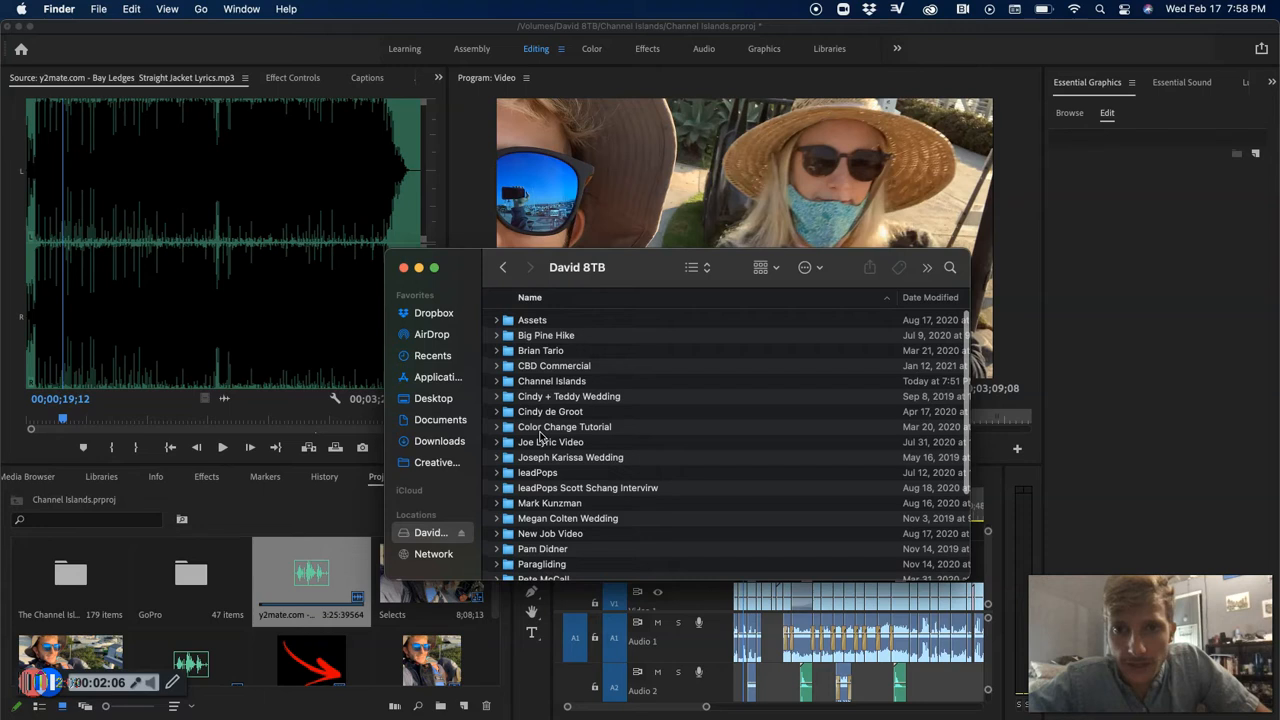
double_click(540, 384)
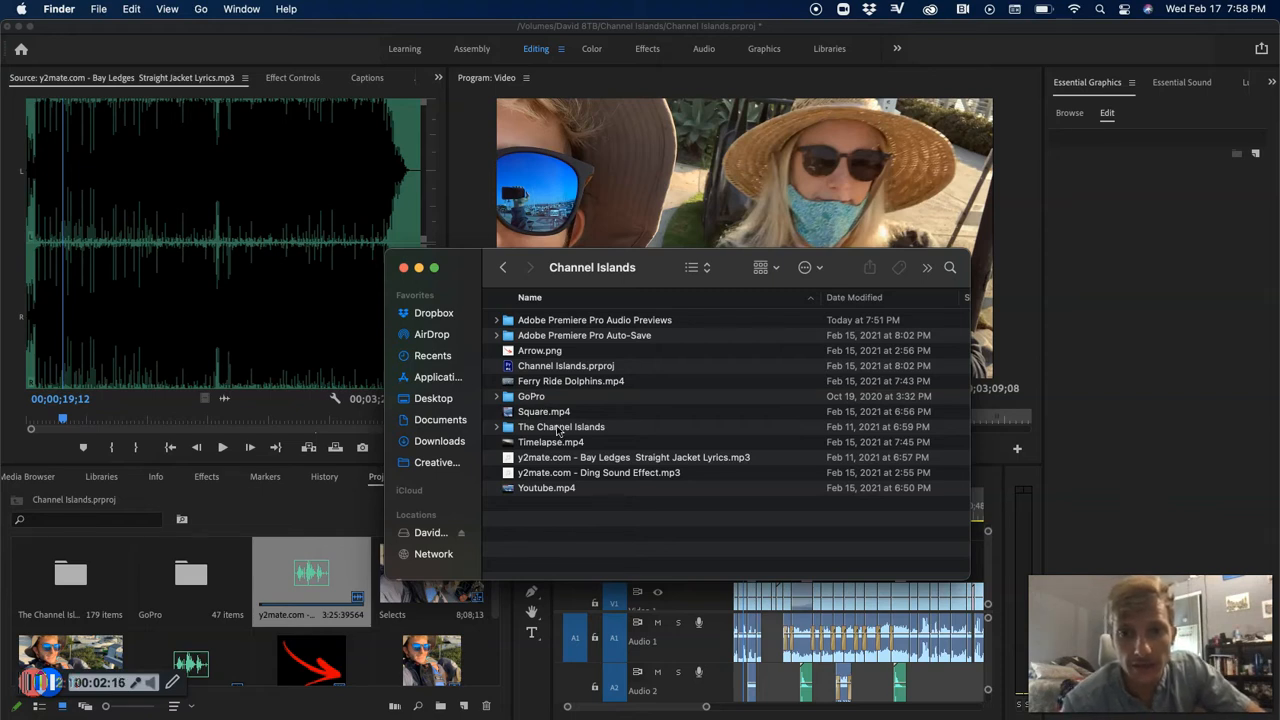
- Look through the footage files in The Channel Islands subfolder and minimize the Finder window
double_click(558, 427)
scroll(565, 365, "down", 3)
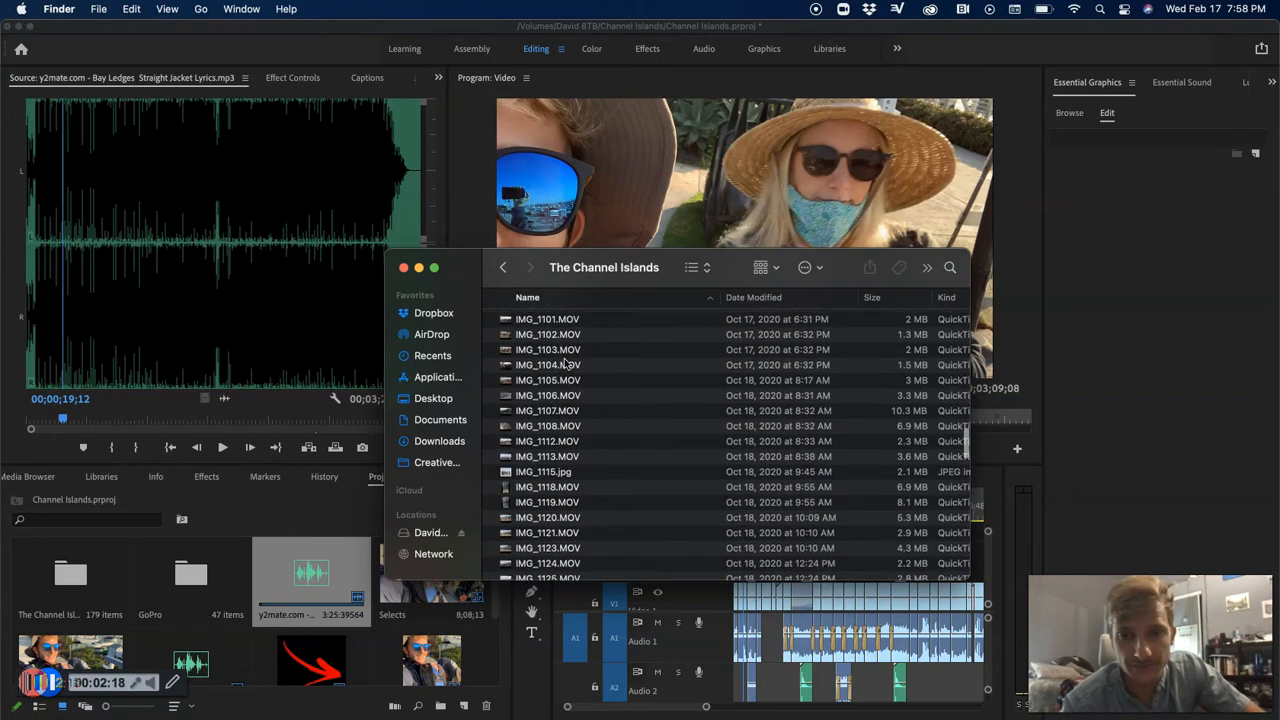
scroll(565, 365, "down", 10)
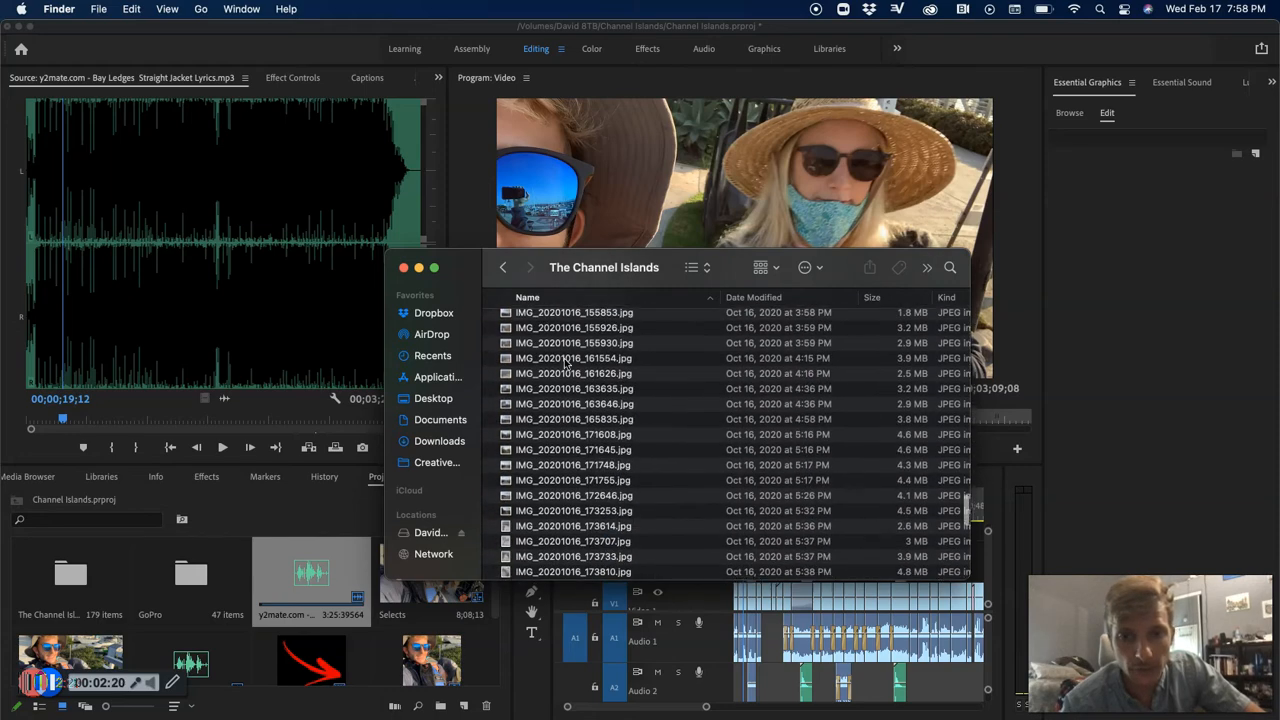
scroll(565, 365, "down", 3)
scroll(565, 365, "up", 10)
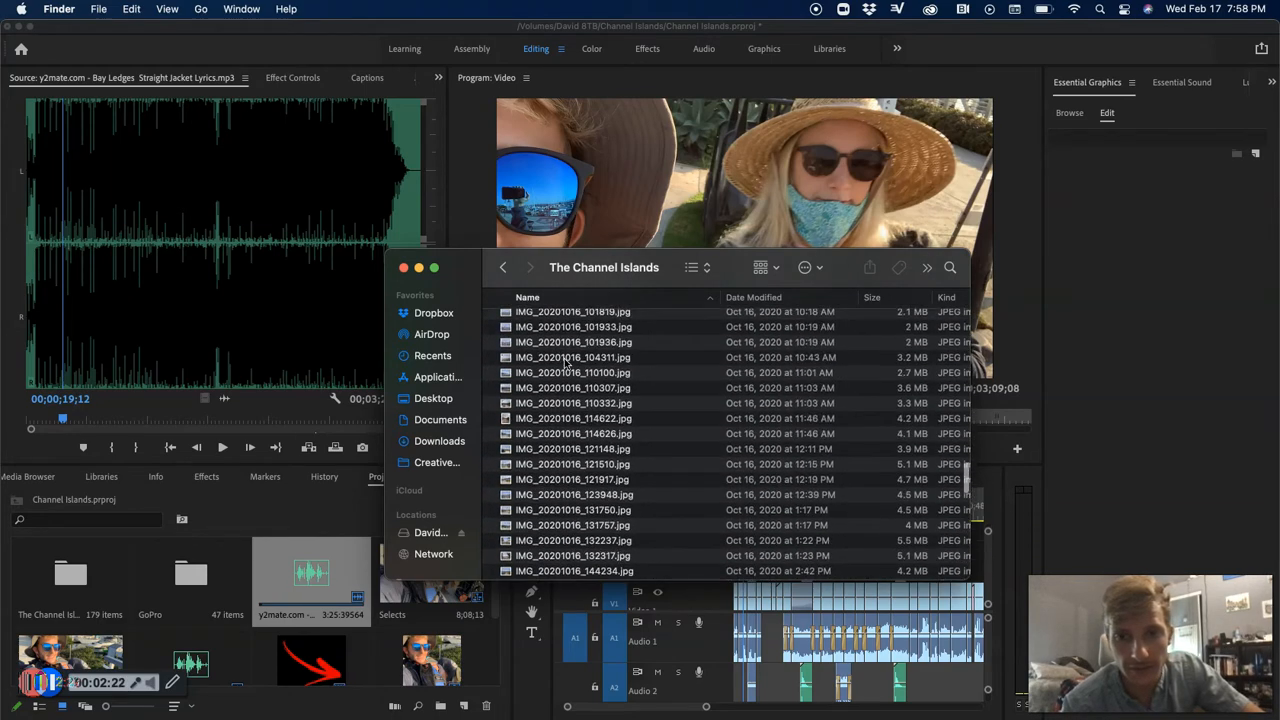
scroll(565, 365, "up", 15)
scroll(565, 365, "up", 1)
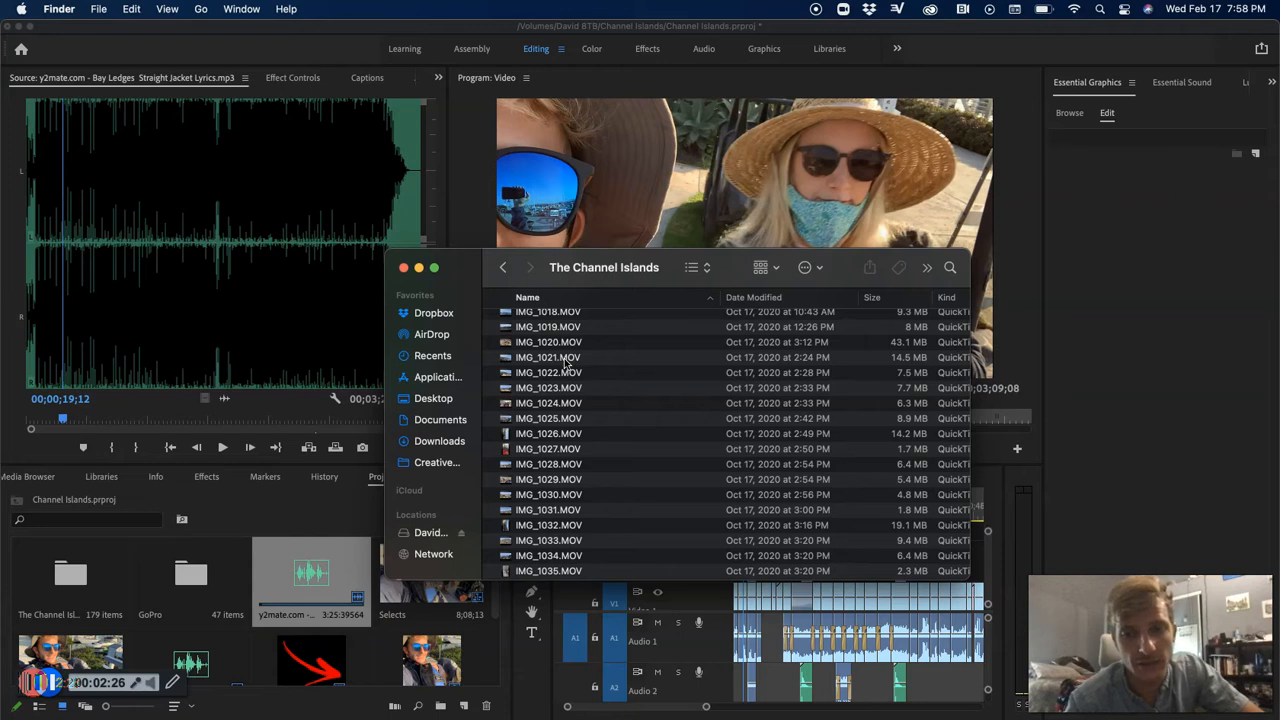
left_click(420, 269)
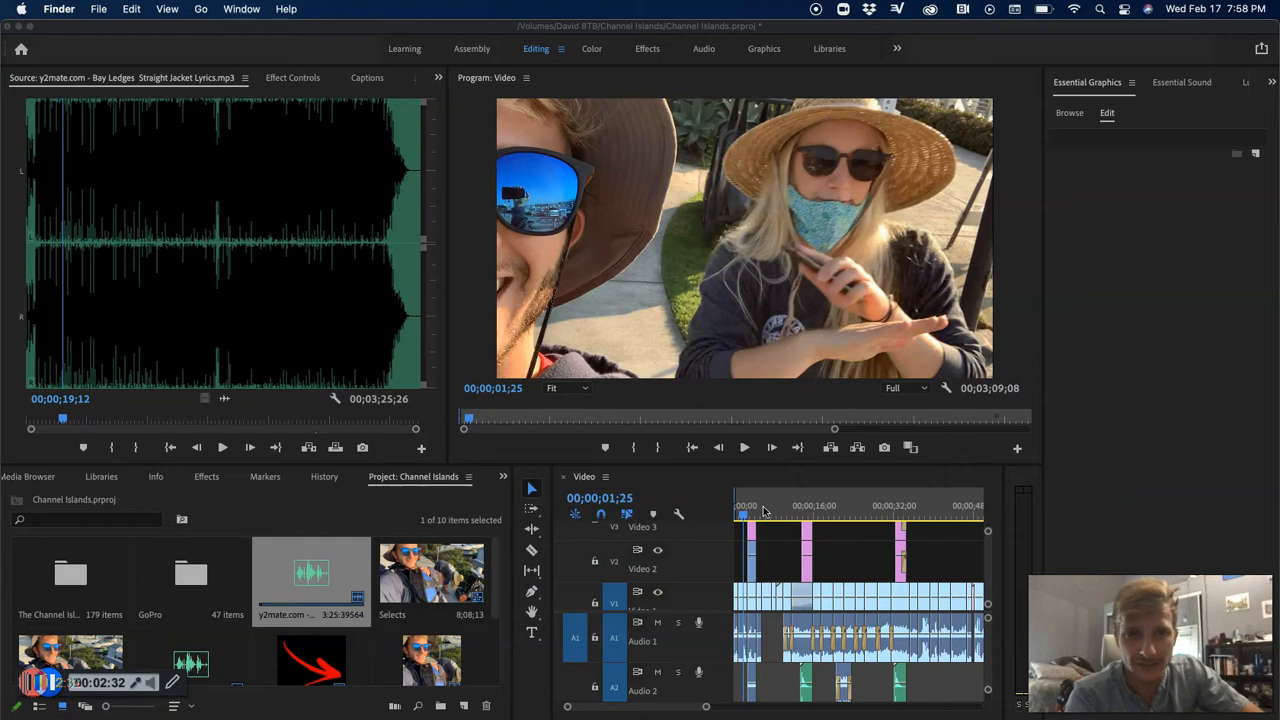
- Enlarge the project and timeline area and open the Selects sequence zoomed out to its full length
left_click(392, 464)
left_click_drag(388, 467, 399, 281)
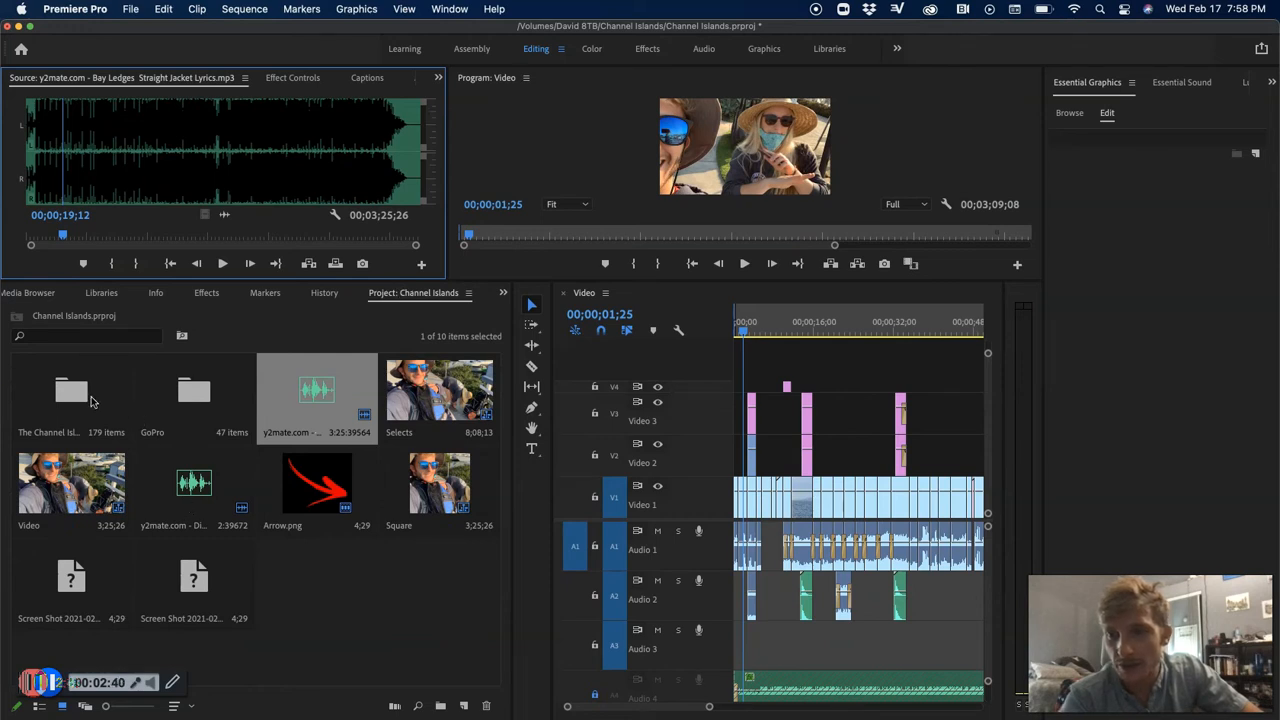
double_click(427, 420)
key("minus")
key("minus")
key("minus")
key("minus")
key("minus")
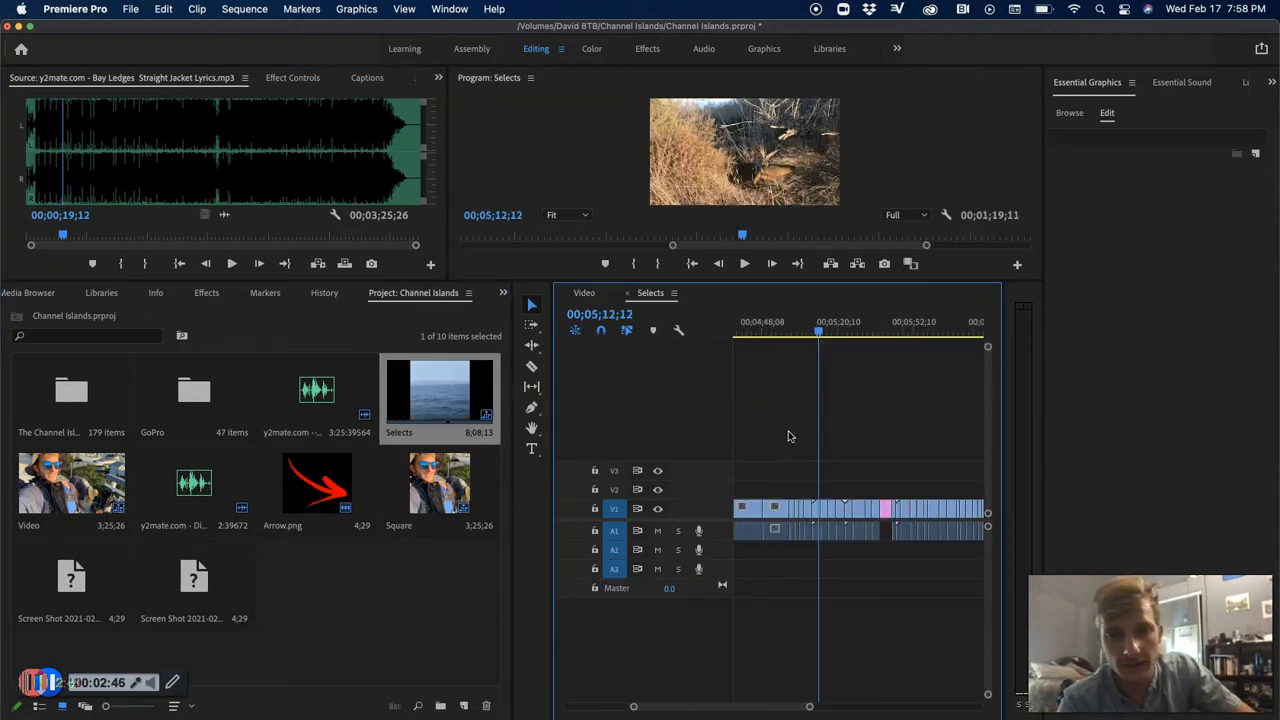
- Move the Selects sequence playhead to the beginning and look closely at the opening clips
left_click_drag(800, 326, 725, 338)
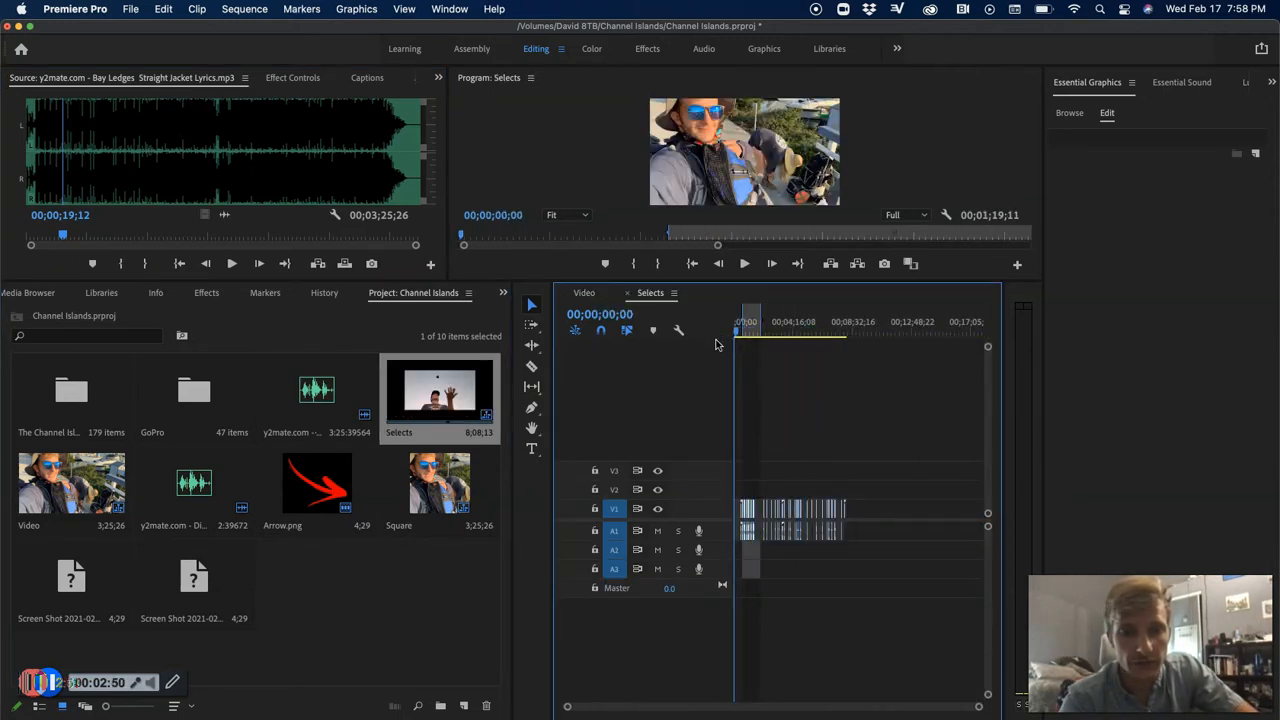
key("equal")
key("equal")
key("equal")
key("equal")
key("equal")
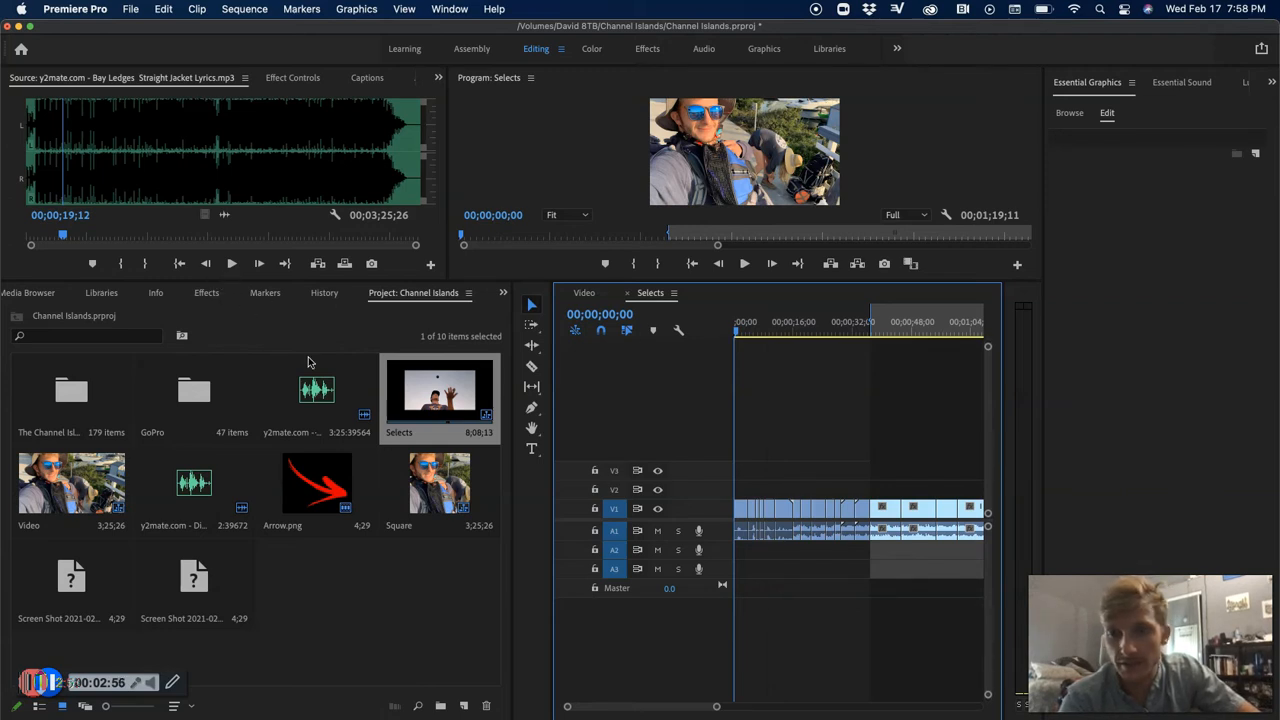
- Open The Channel Islands bin, show its contents as a list and locate IMG_0987.MOV
double_click(87, 410)
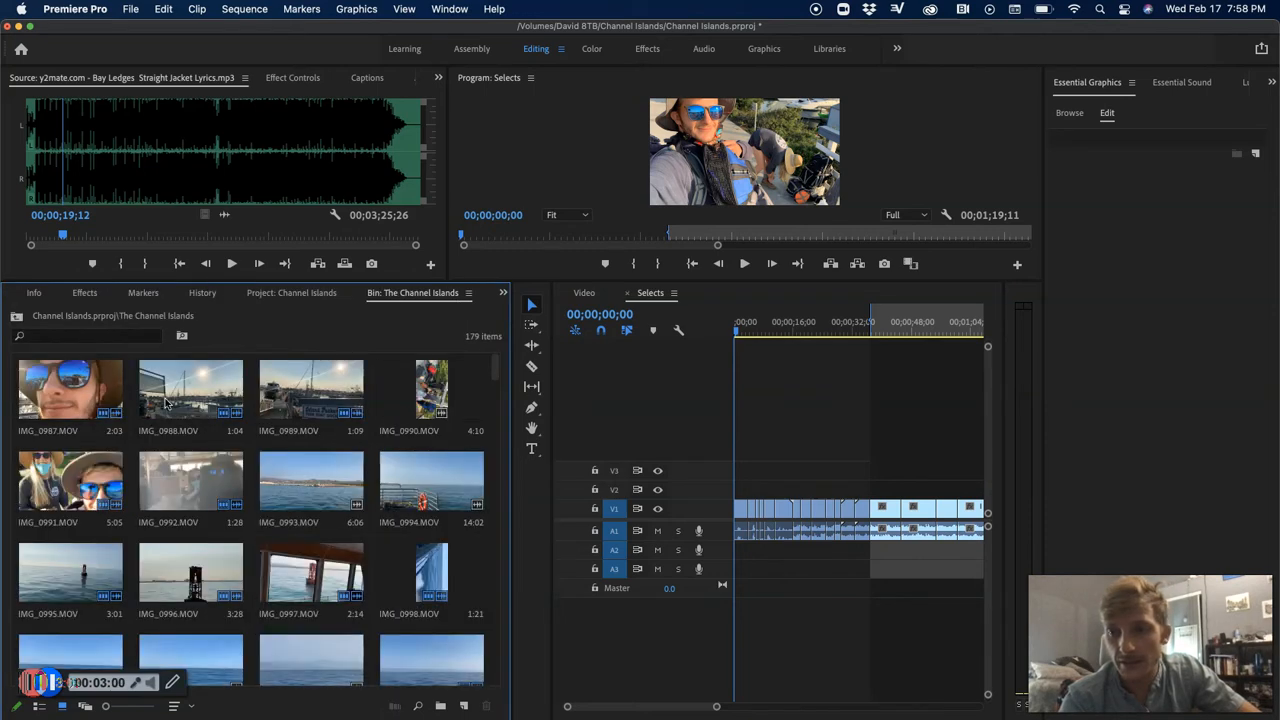
double_click(83, 394)
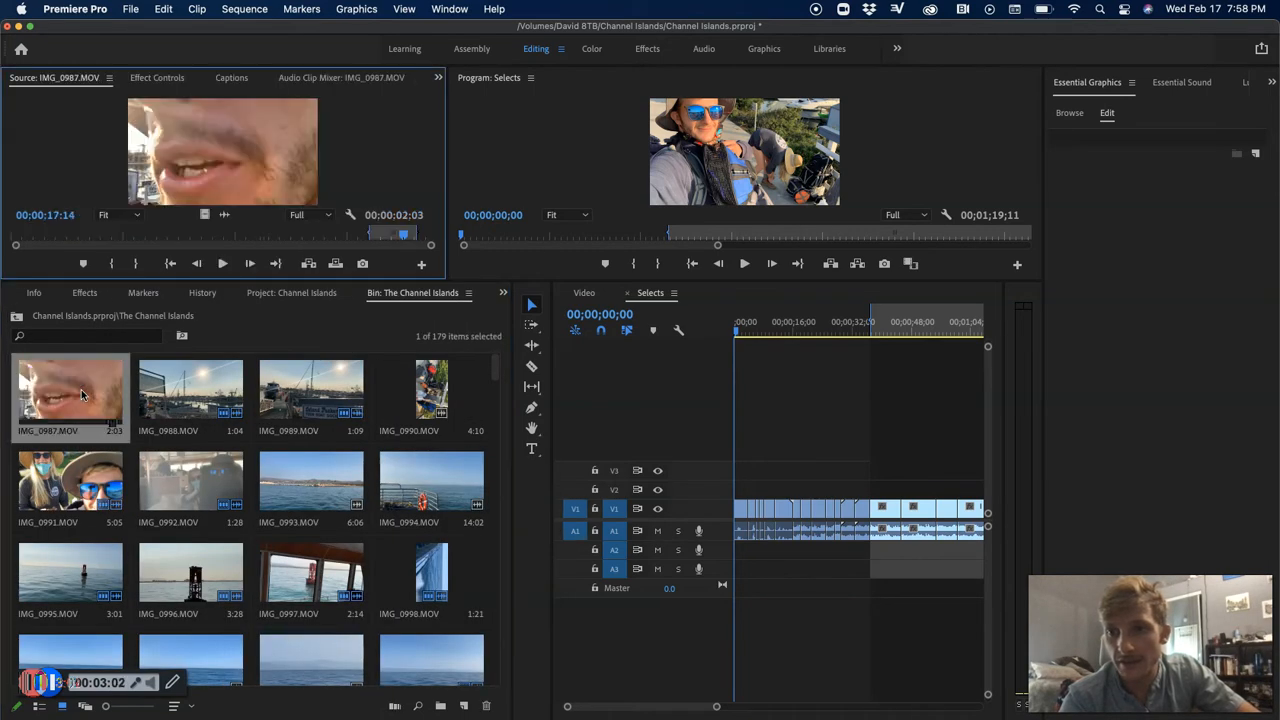
left_click(40, 707)
scroll(142, 498, "down", 15)
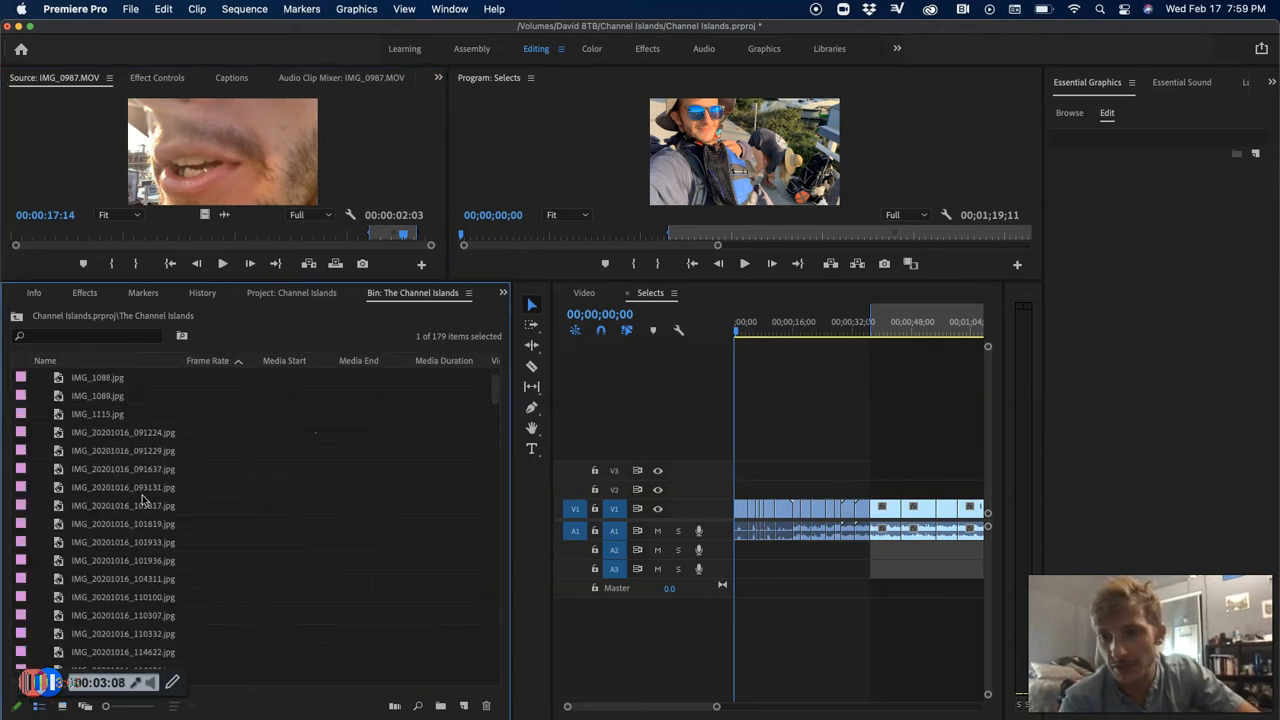
scroll(142, 498, "down", 5)
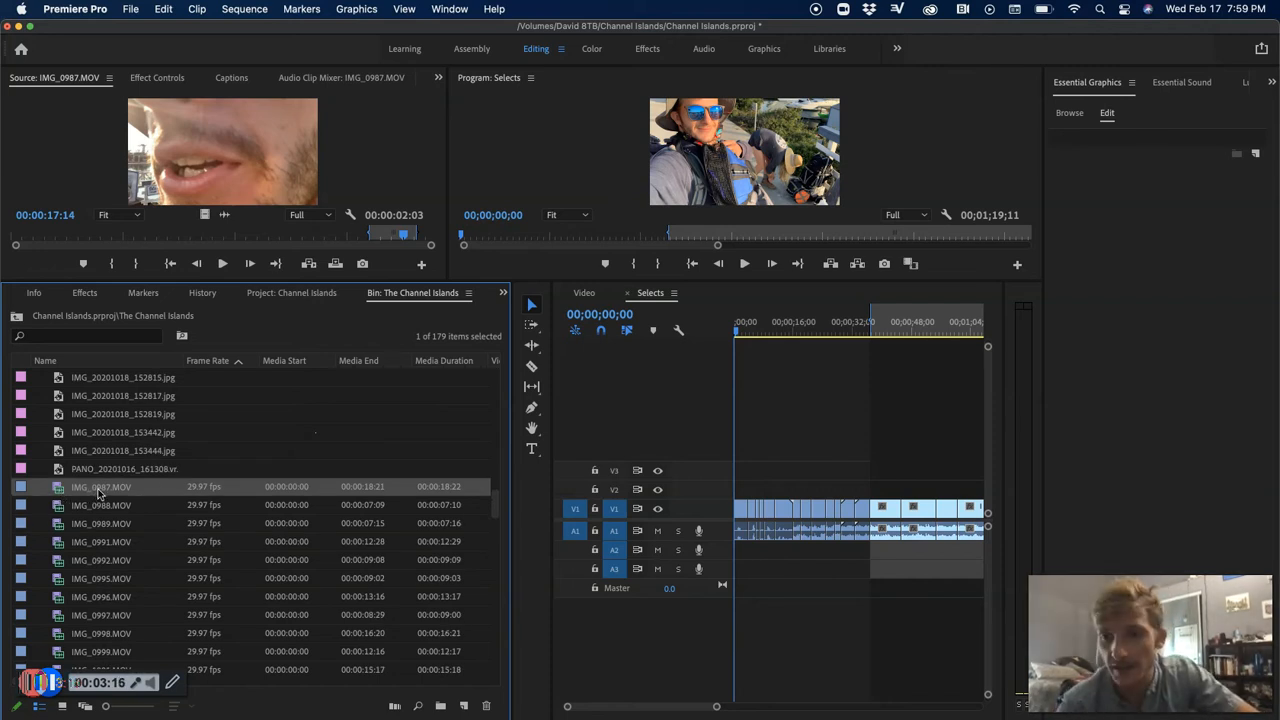
- Play IMG_0987.MOV from its beginning in the Source Monitor
double_click(56, 488)
left_click_drag(77, 235, 13, 236)
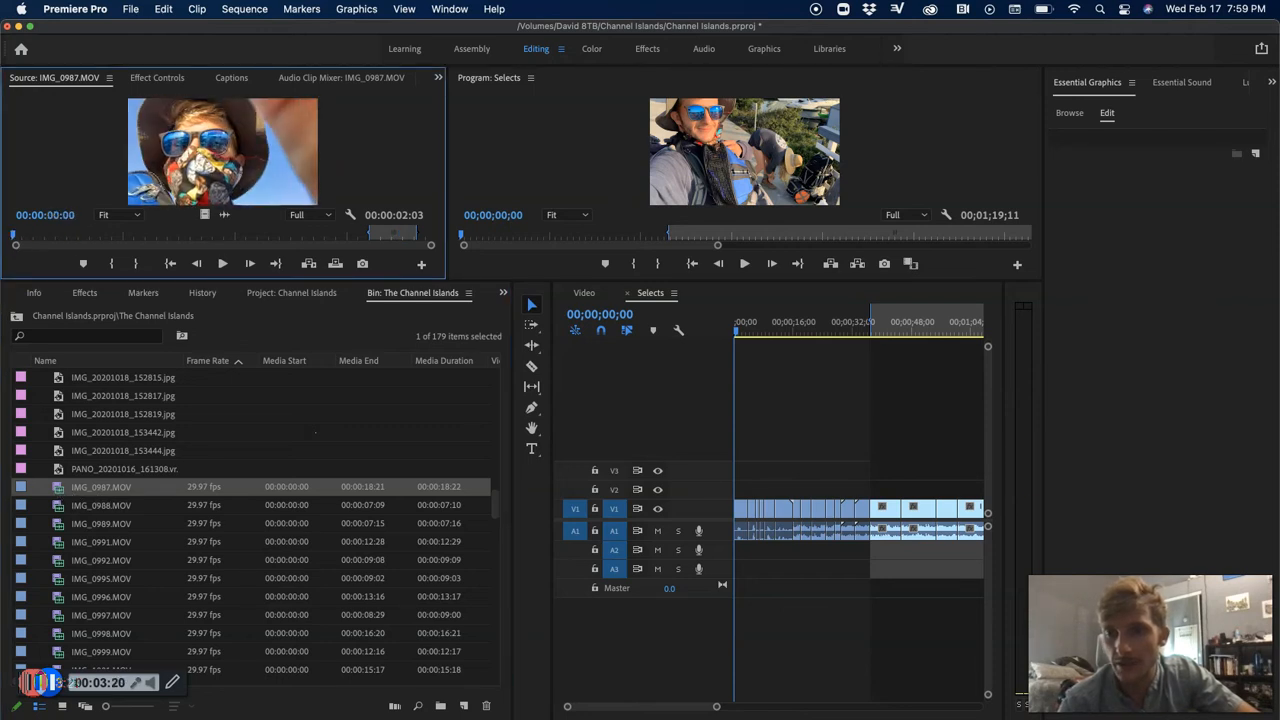
key("space")
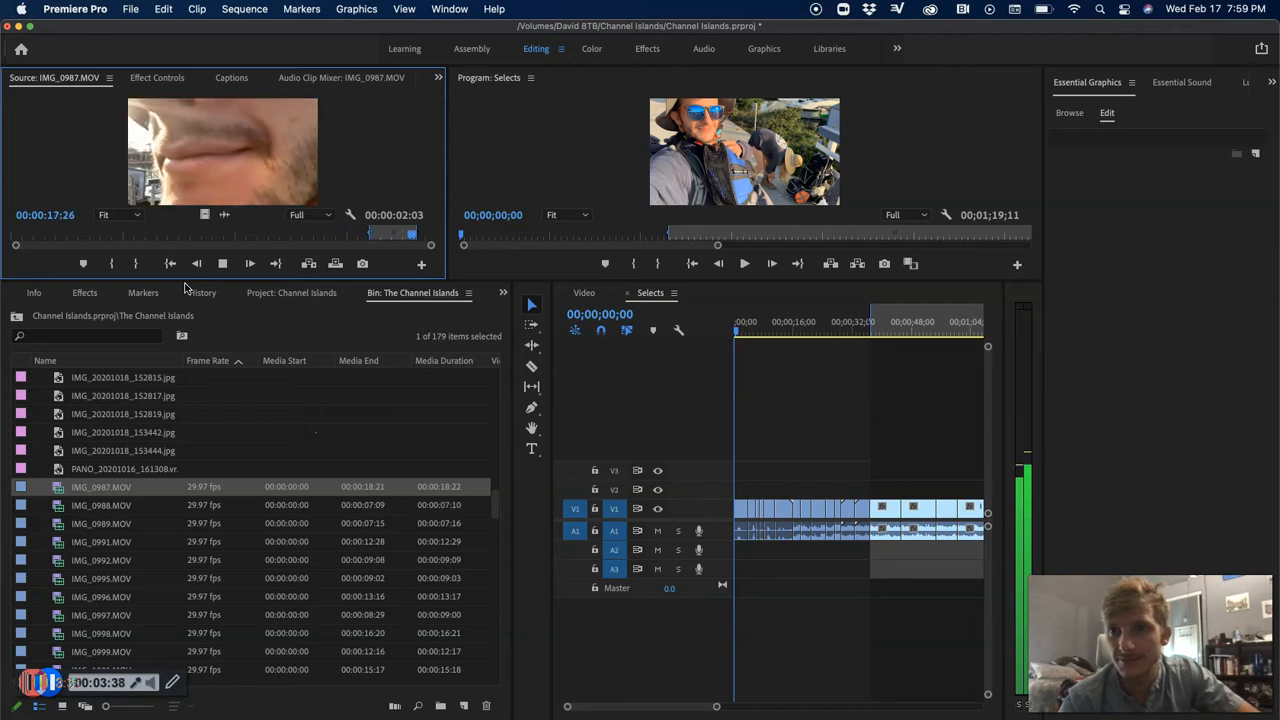
- Clear the in and out points of the Selects sequence and show its full length
left_click(822, 455)
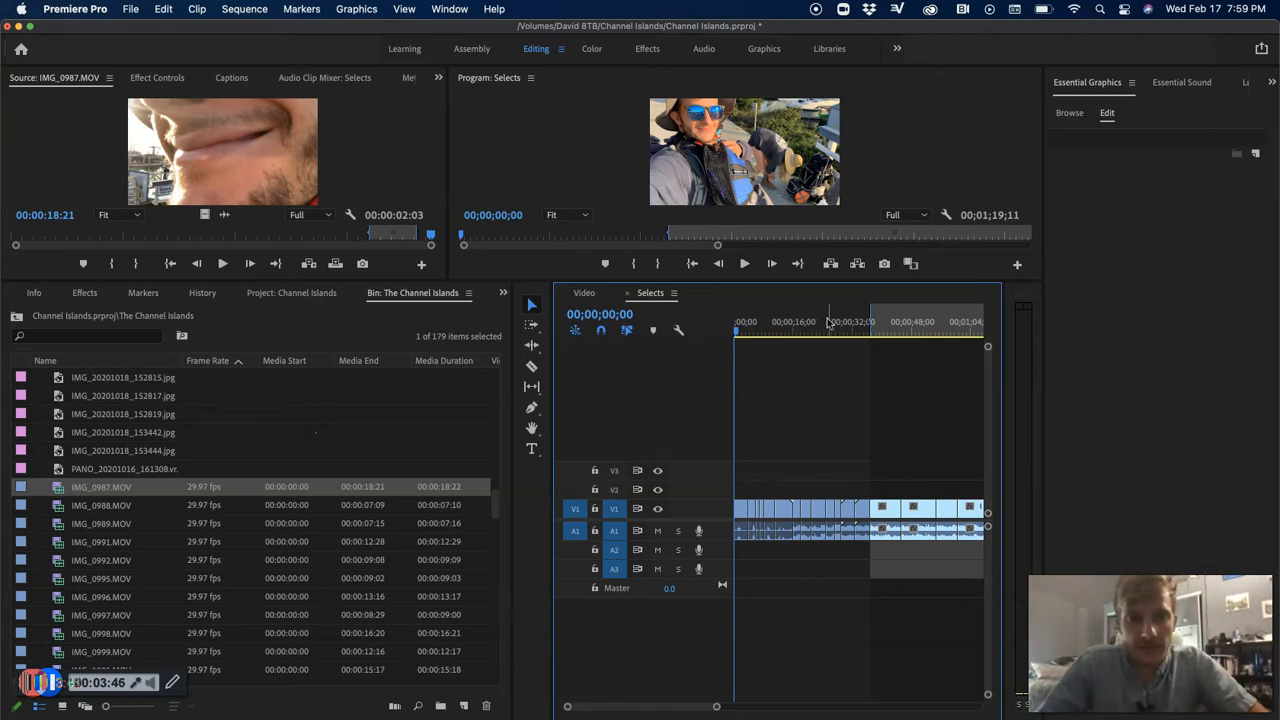
right_click(922, 315)
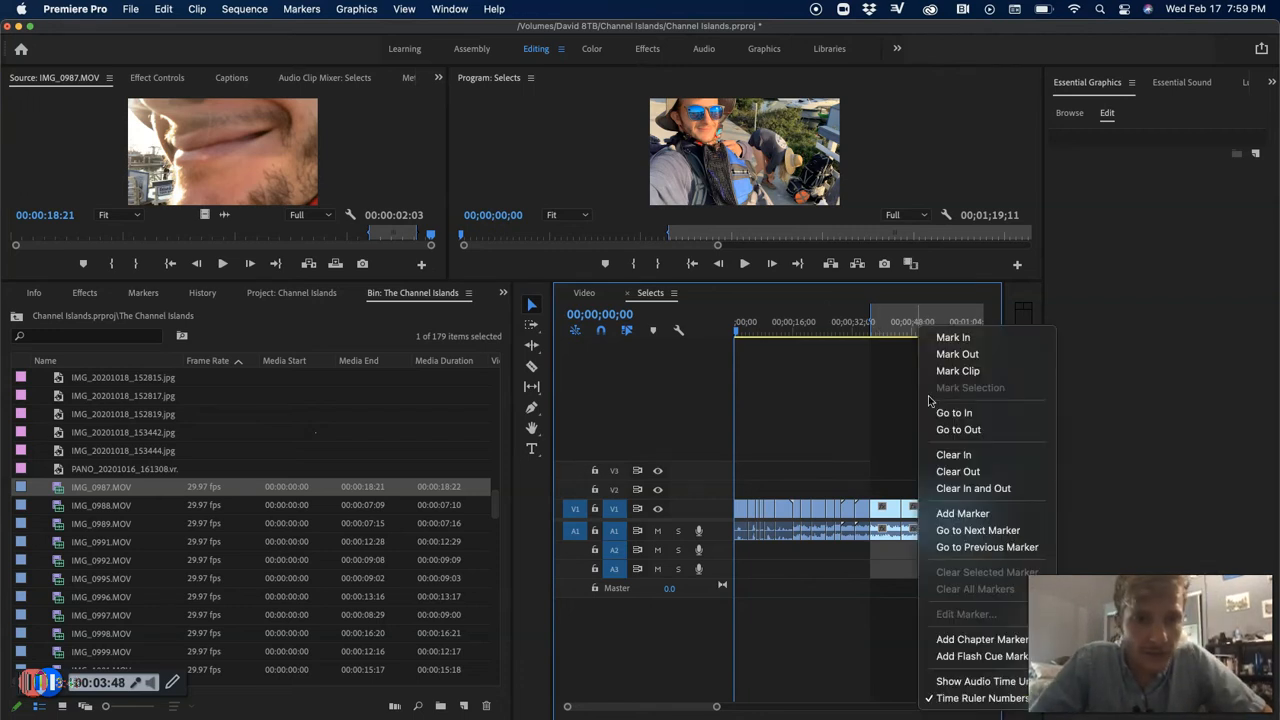
left_click(944, 488)
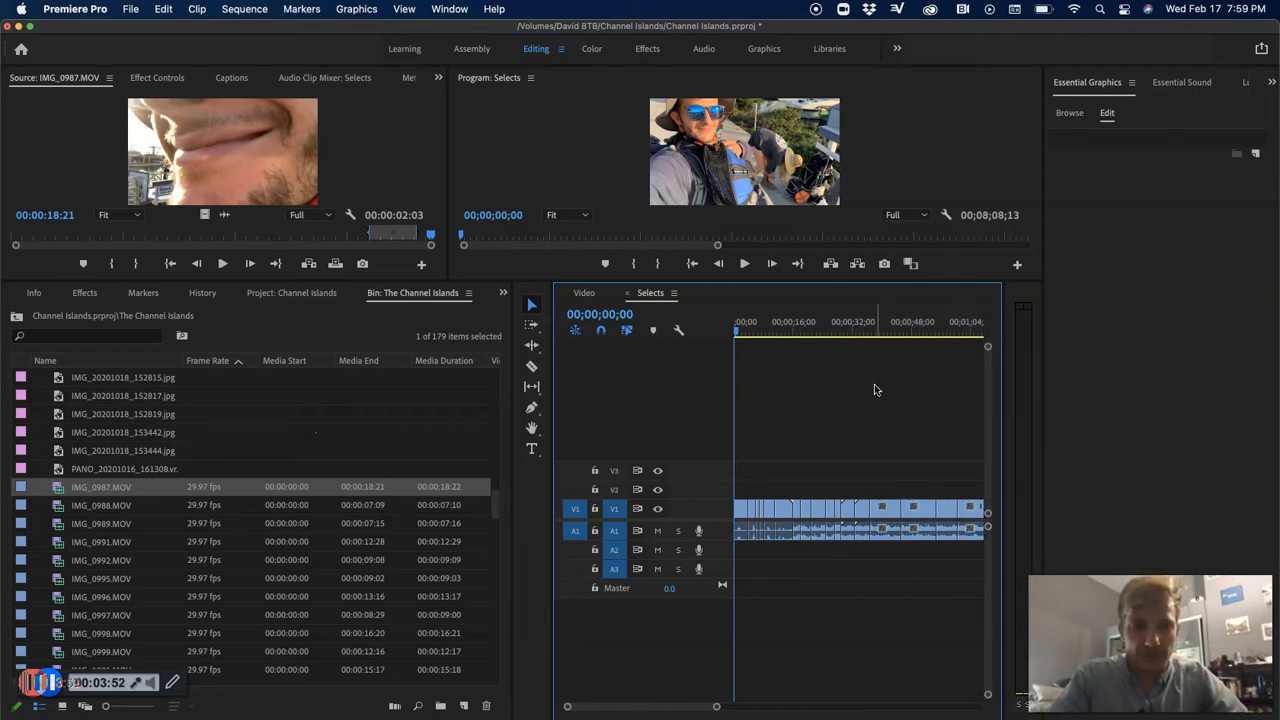
key("backslash")
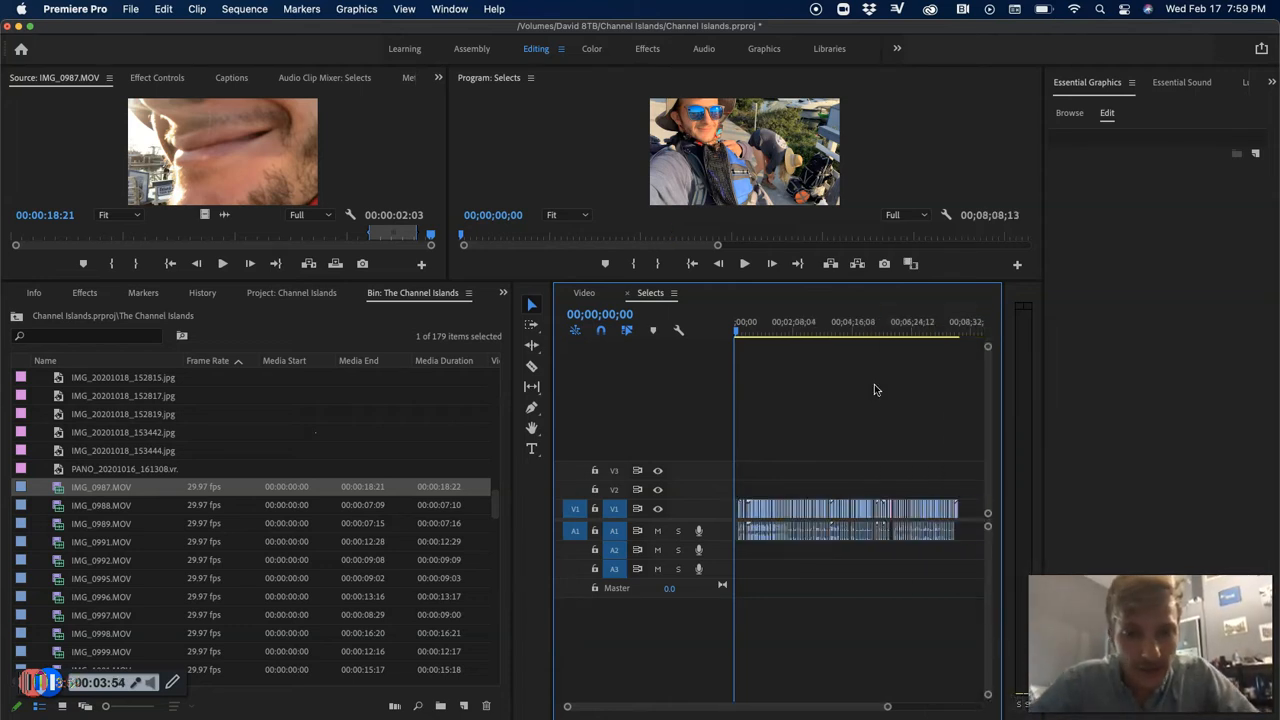
key("minus")
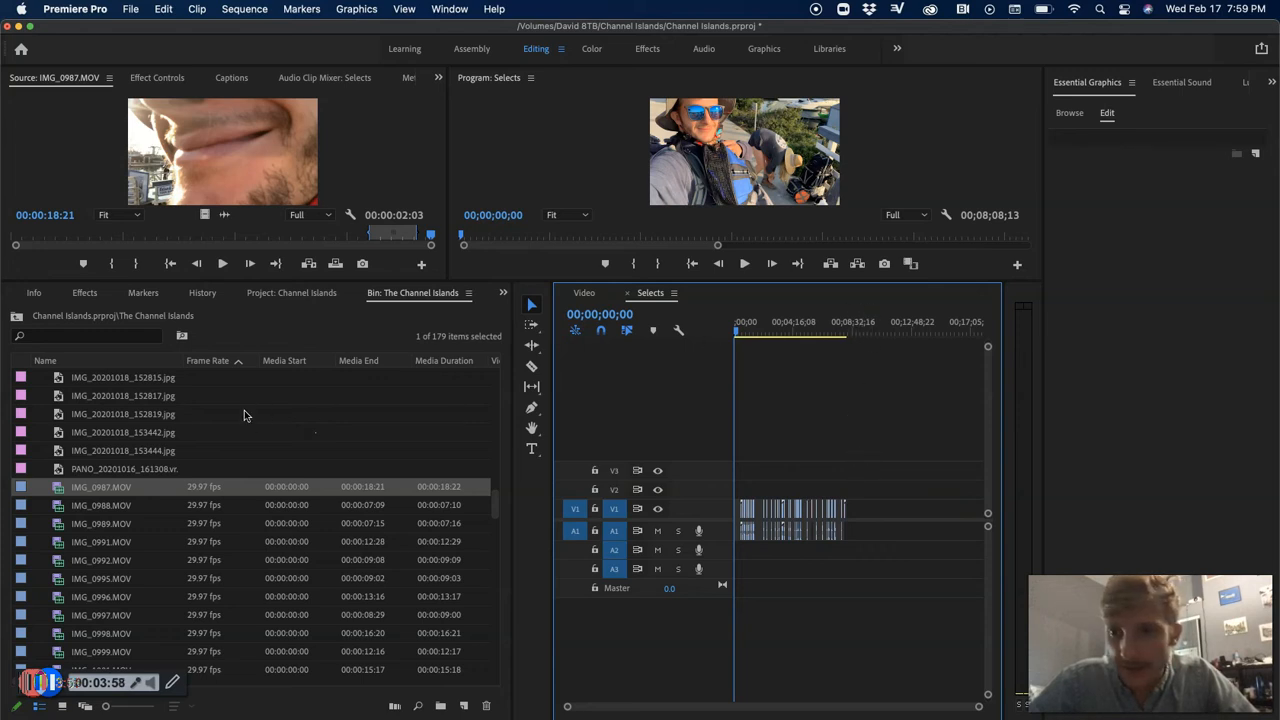
- Create a new empty sequence named Selects Example in the Channel Islands project
left_click(304, 300)
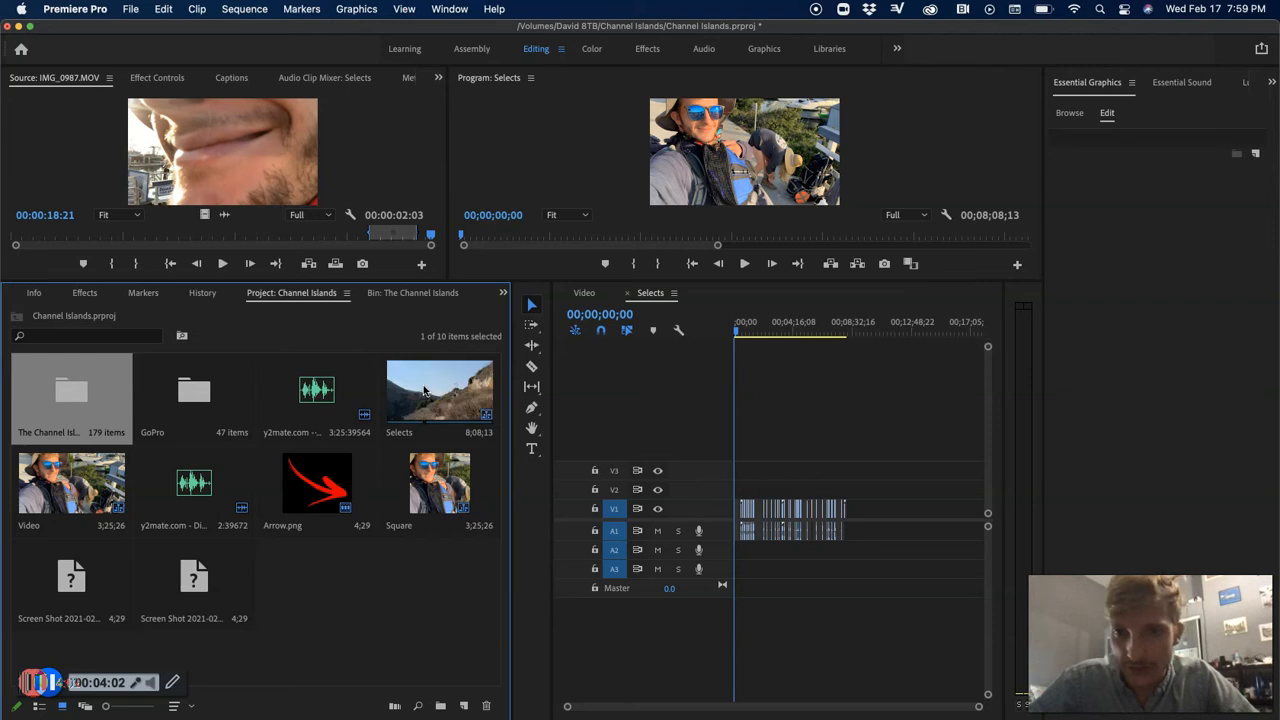
left_click(440, 390)
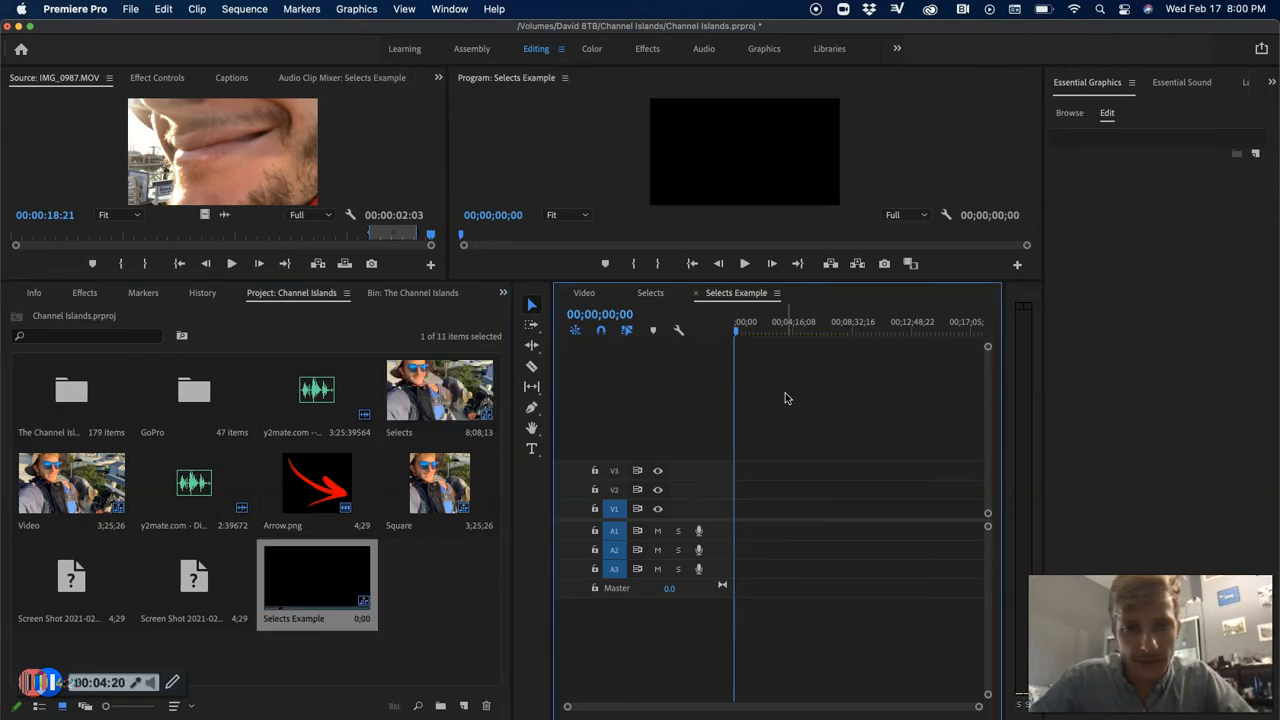
- Close the Video, Selects and Selects Example sequences in the timeline
left_click(563, 293)
left_click(563, 293)
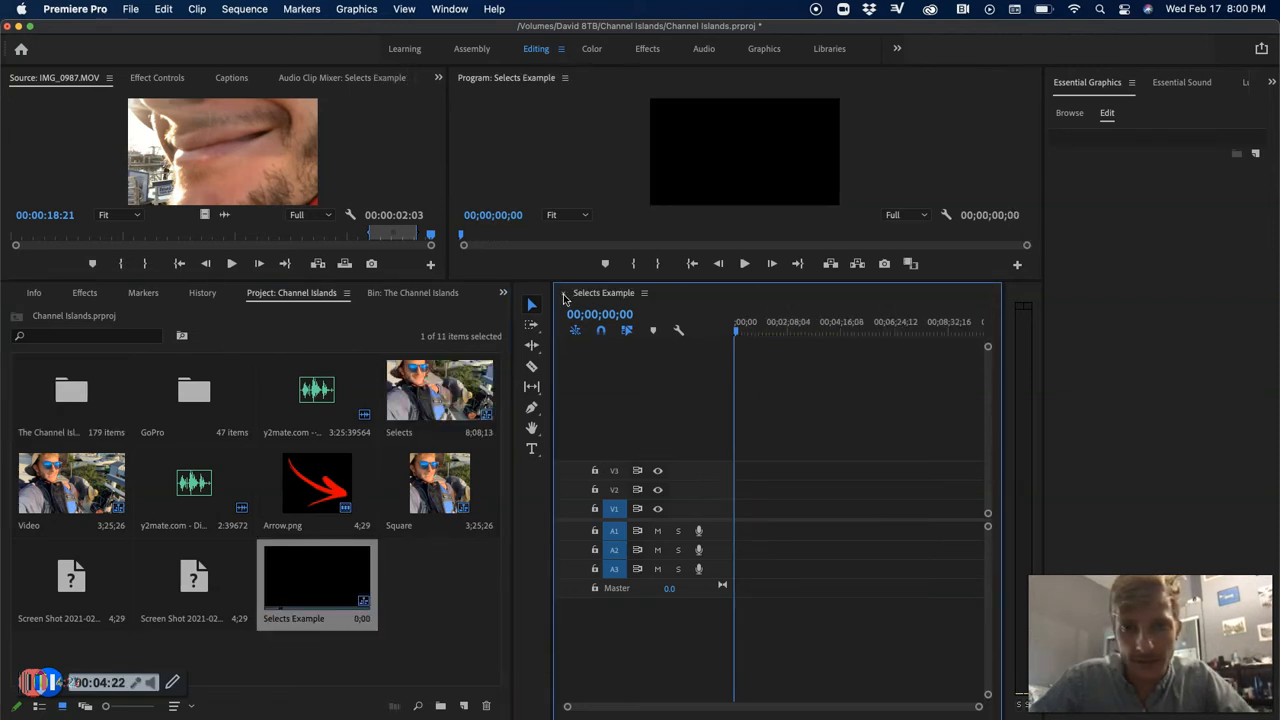
left_click(563, 293)
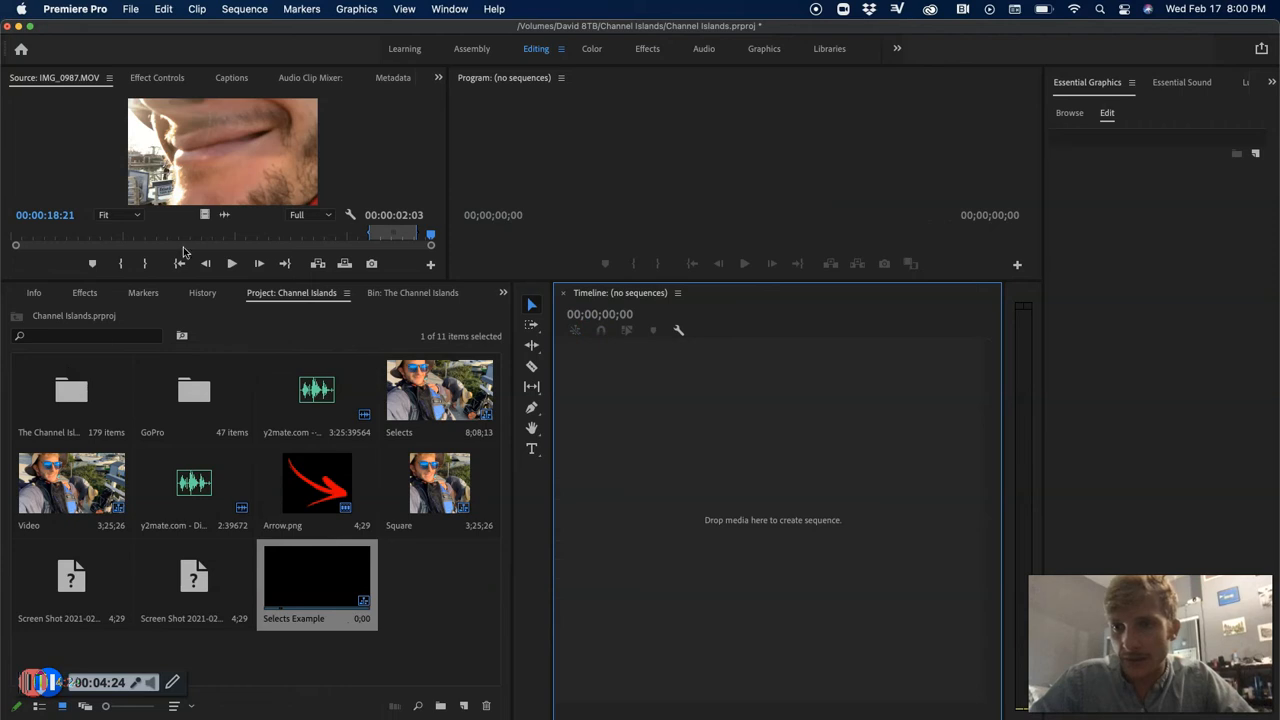
- Mark a 4:08 section near the start of IMG_0987.MOV with in and out points and create a new sequence from it
left_click_drag(180, 234, 55, 240)
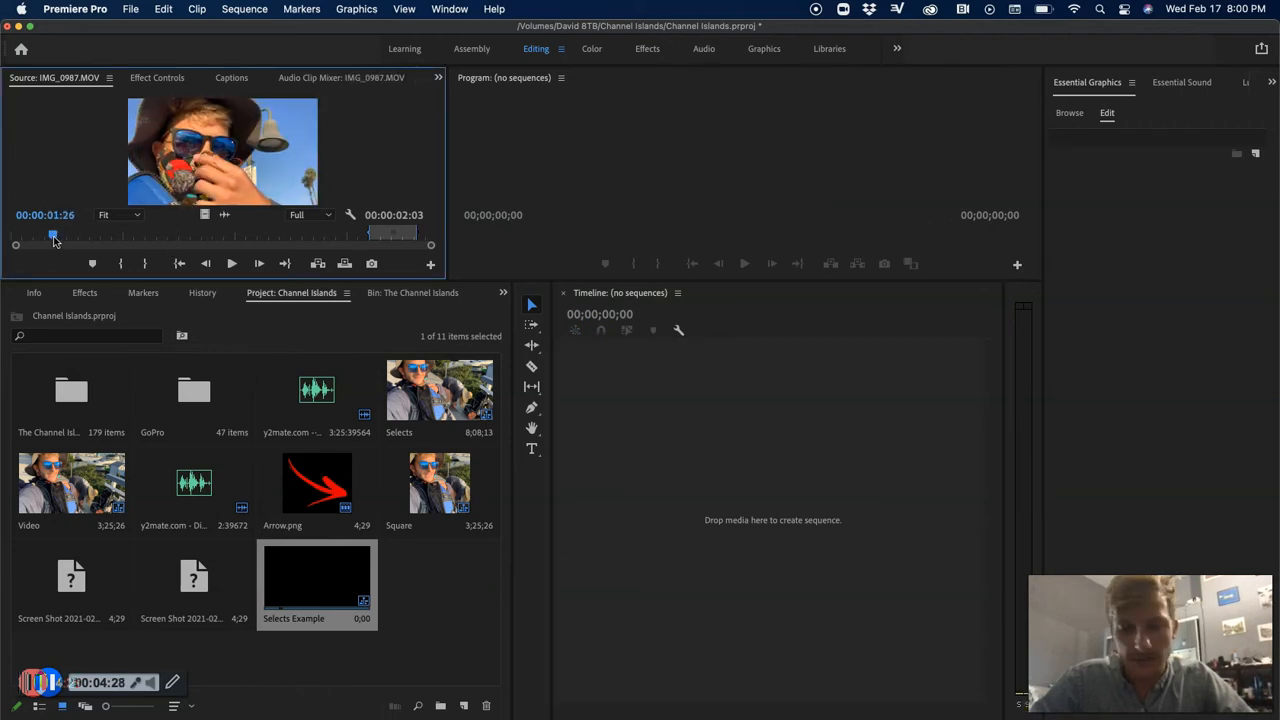
key("Home")
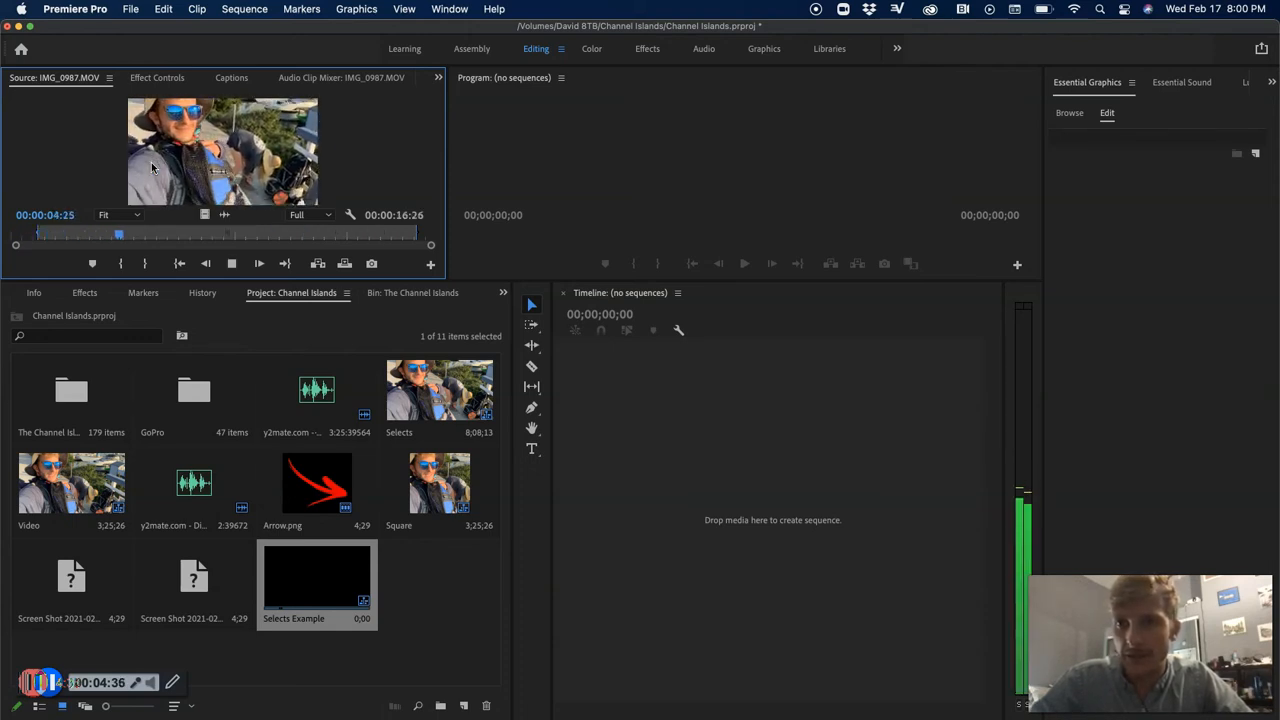
key("o")
key("space")
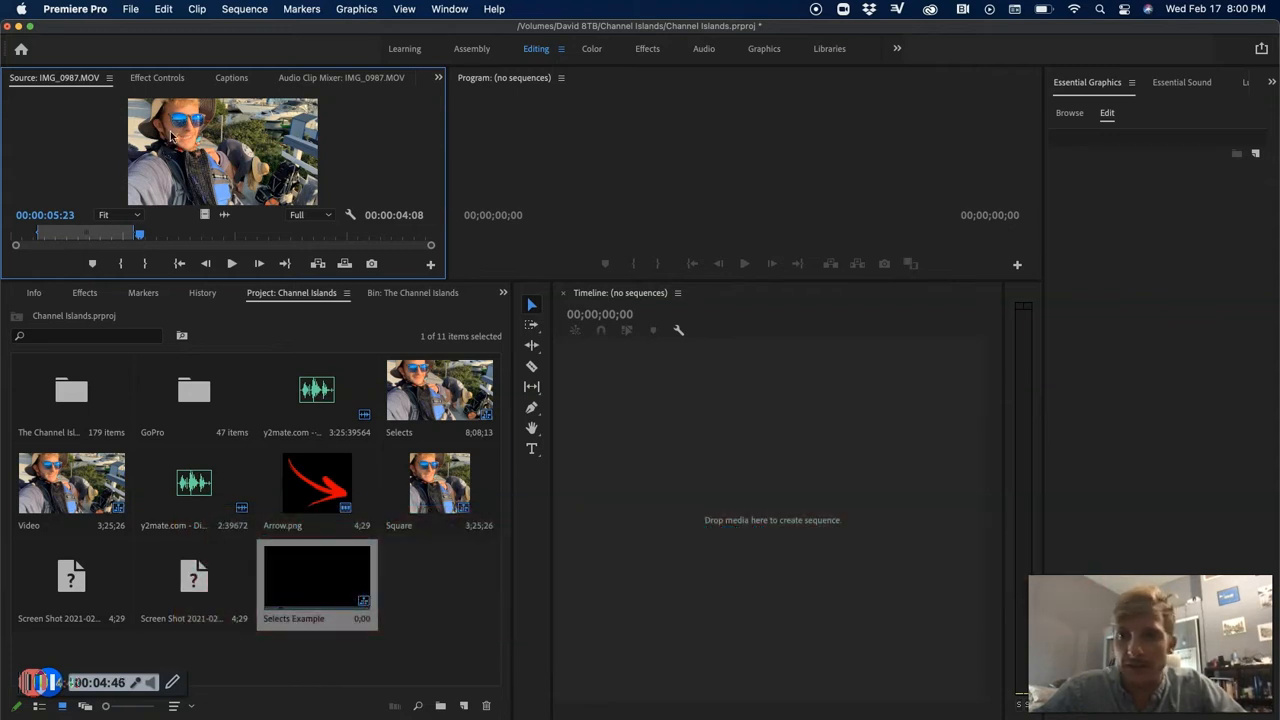
left_click_drag(275, 165, 695, 497)
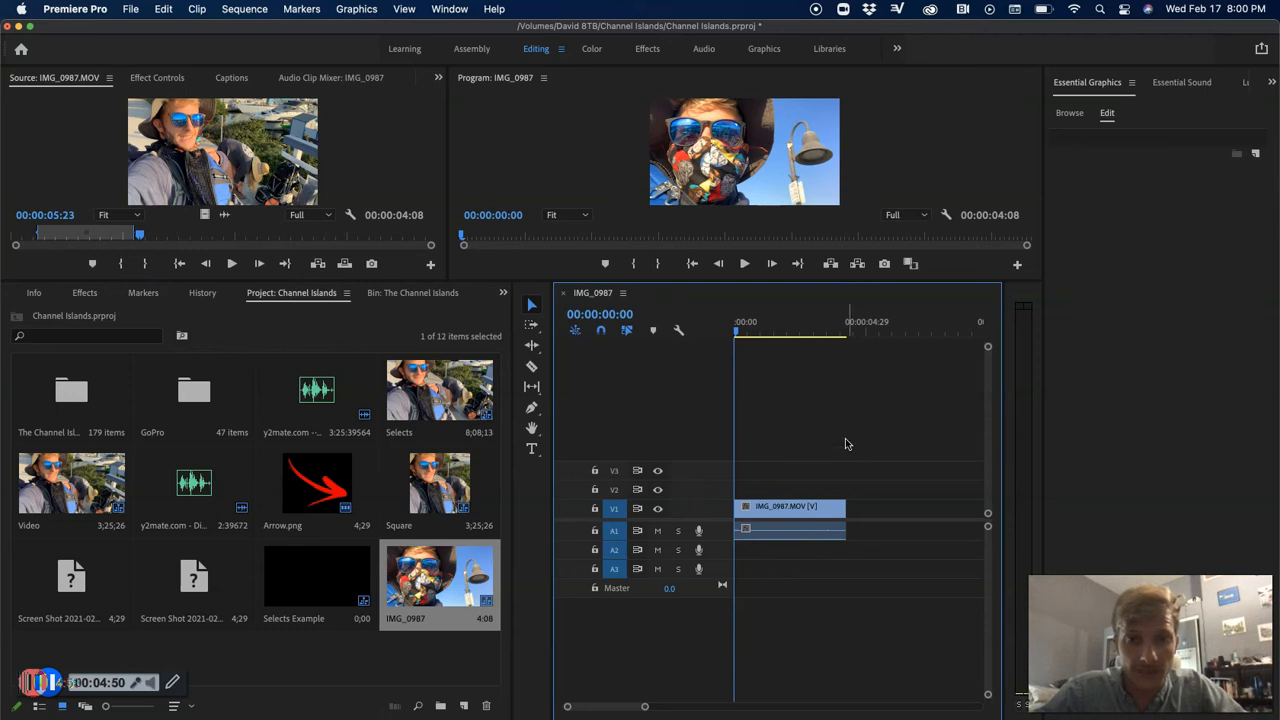
- Rename the new IMG_0987 sequence as Selects Exmaple and delete the empty Selects Example sequence
left_click(414, 619)
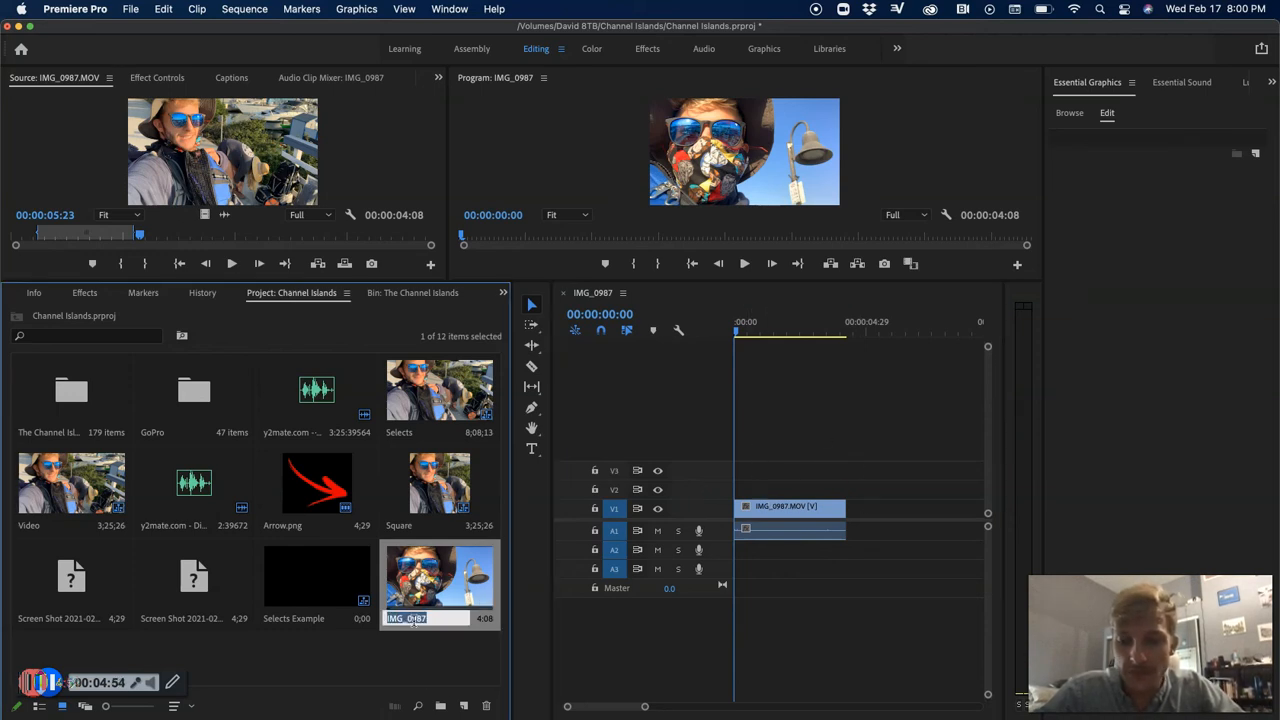
type("Sel")
key("BackSpace")
type("elects")
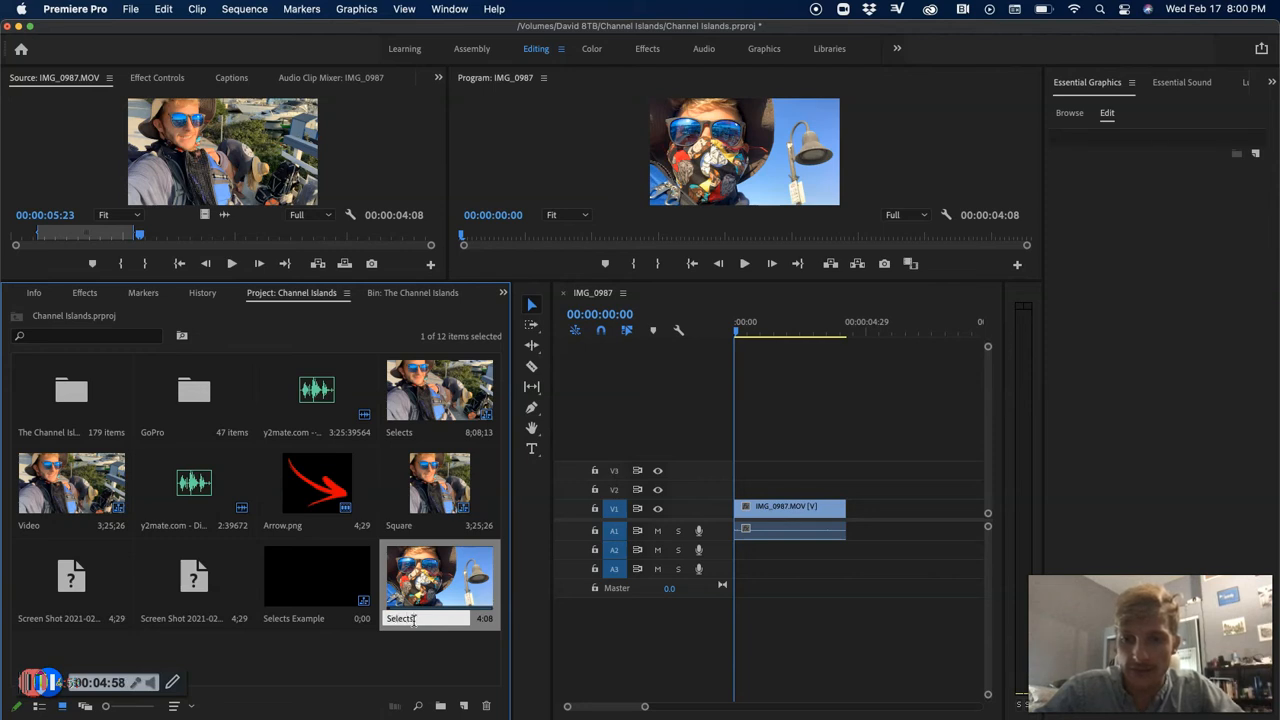
type(" Exmaple")
key("Return")
left_click(341, 614)
key("BackSpace")
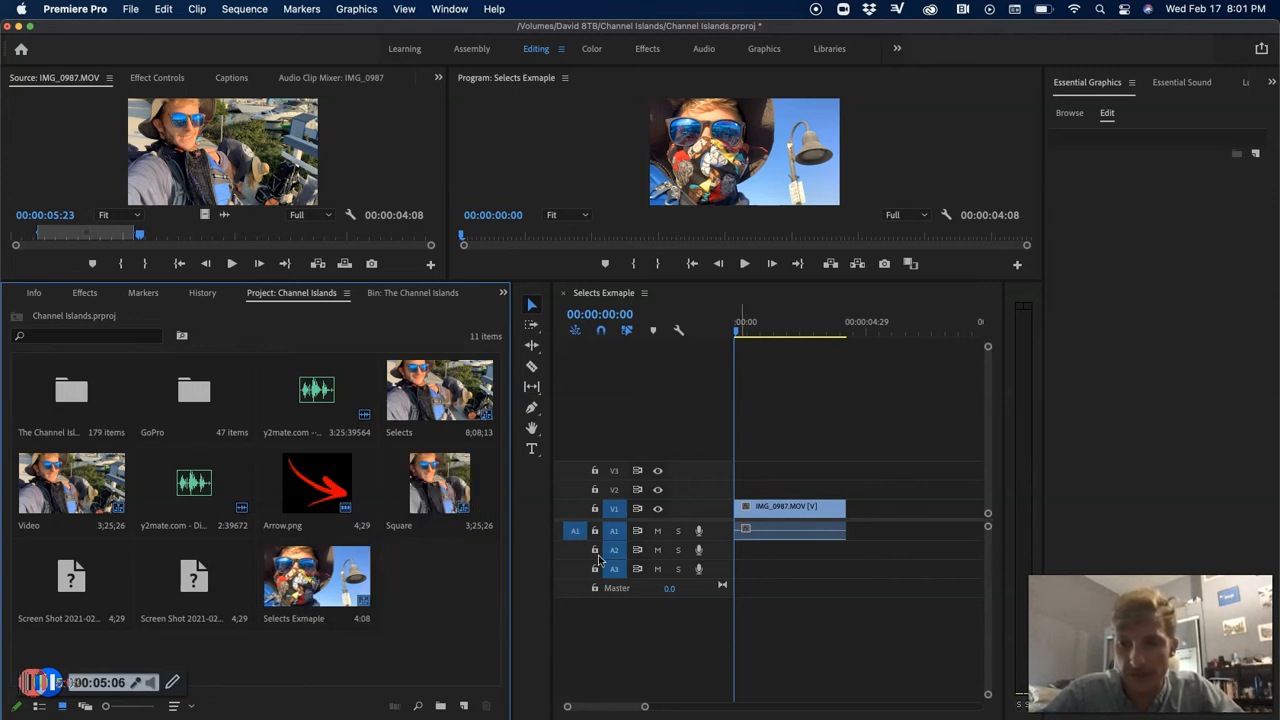
- Preview IMG_0988.MOV from The Channel Islands bin and add its marked section to the Selects Exmaple sequence at 00:00:04:08
left_click(805, 490)
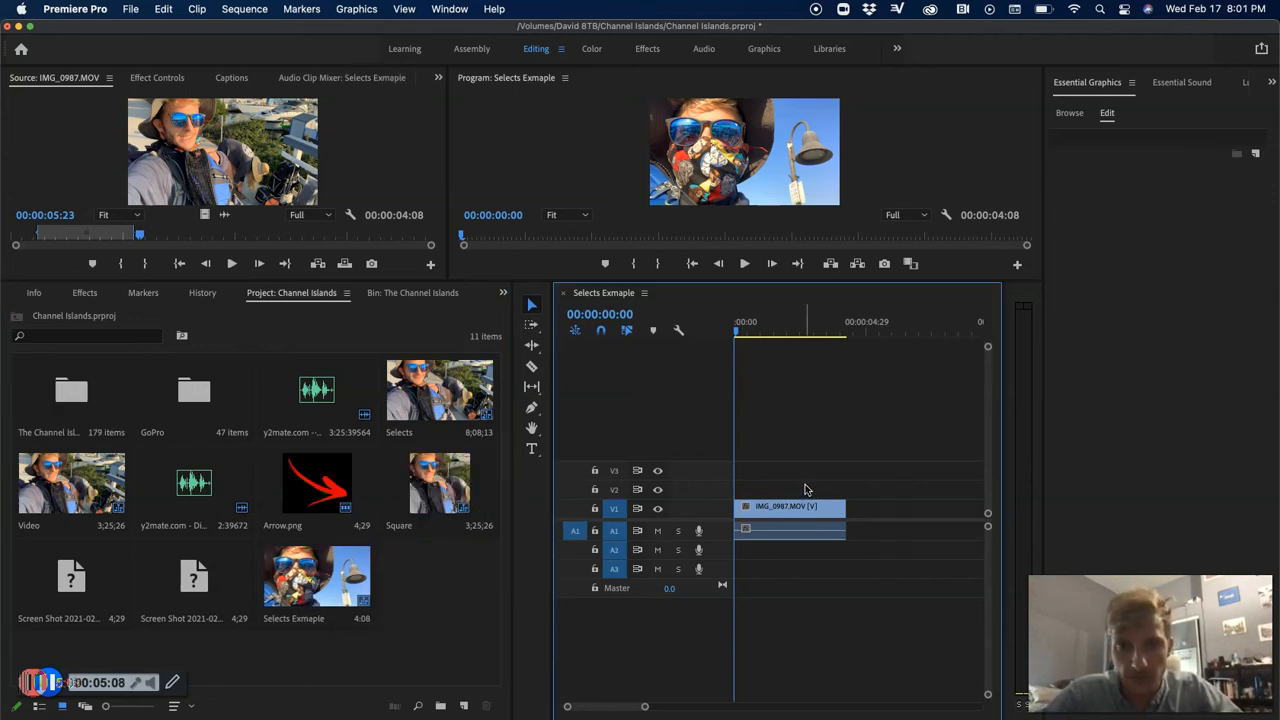
key("minus")
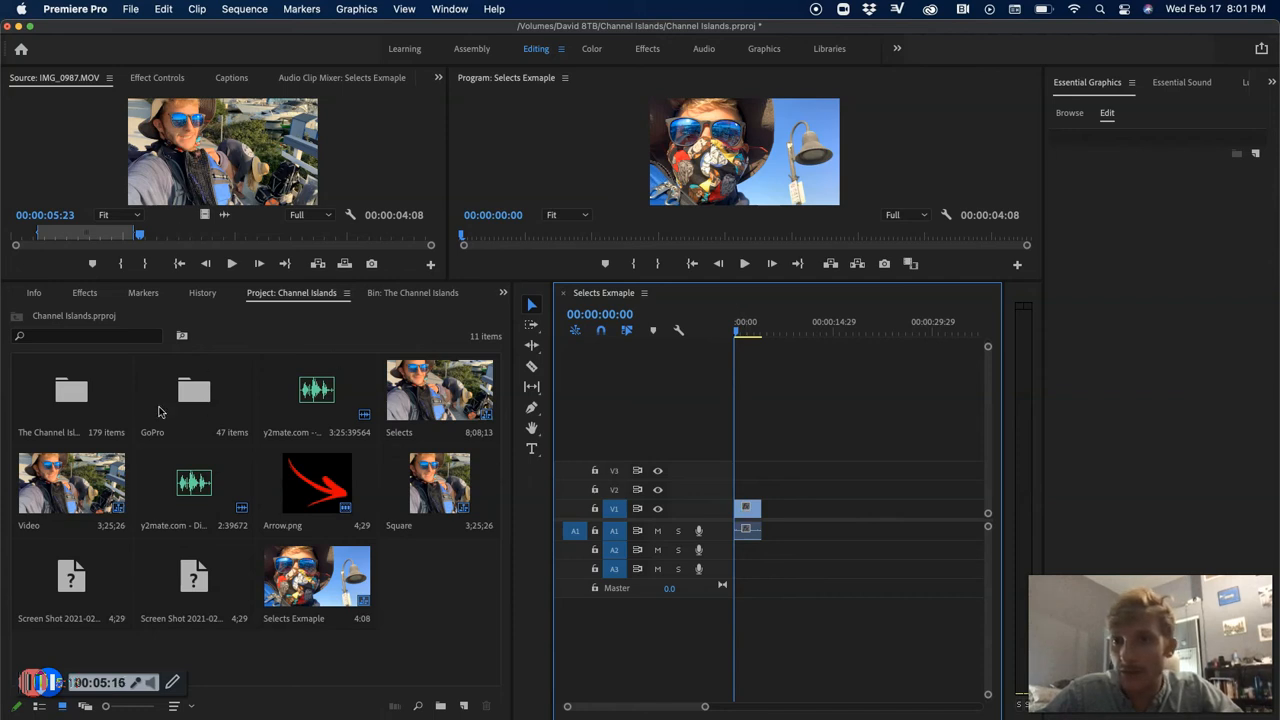
double_click(105, 413)
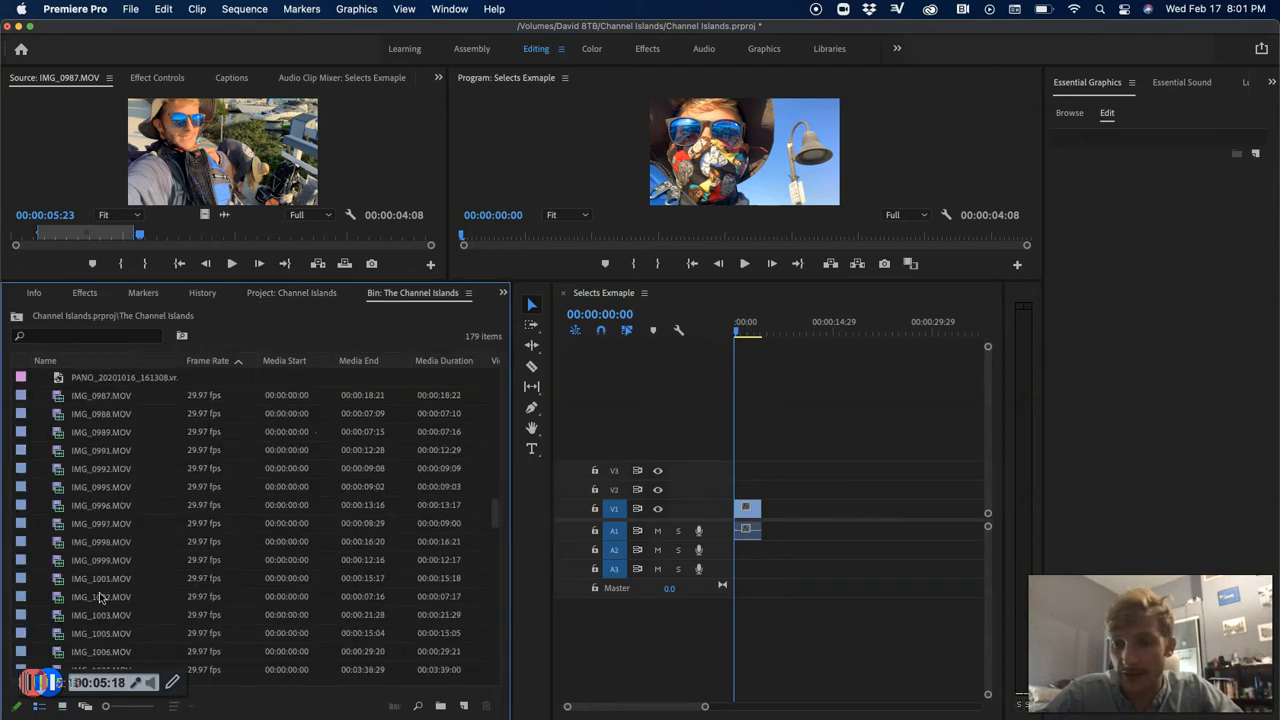
double_click(58, 413)
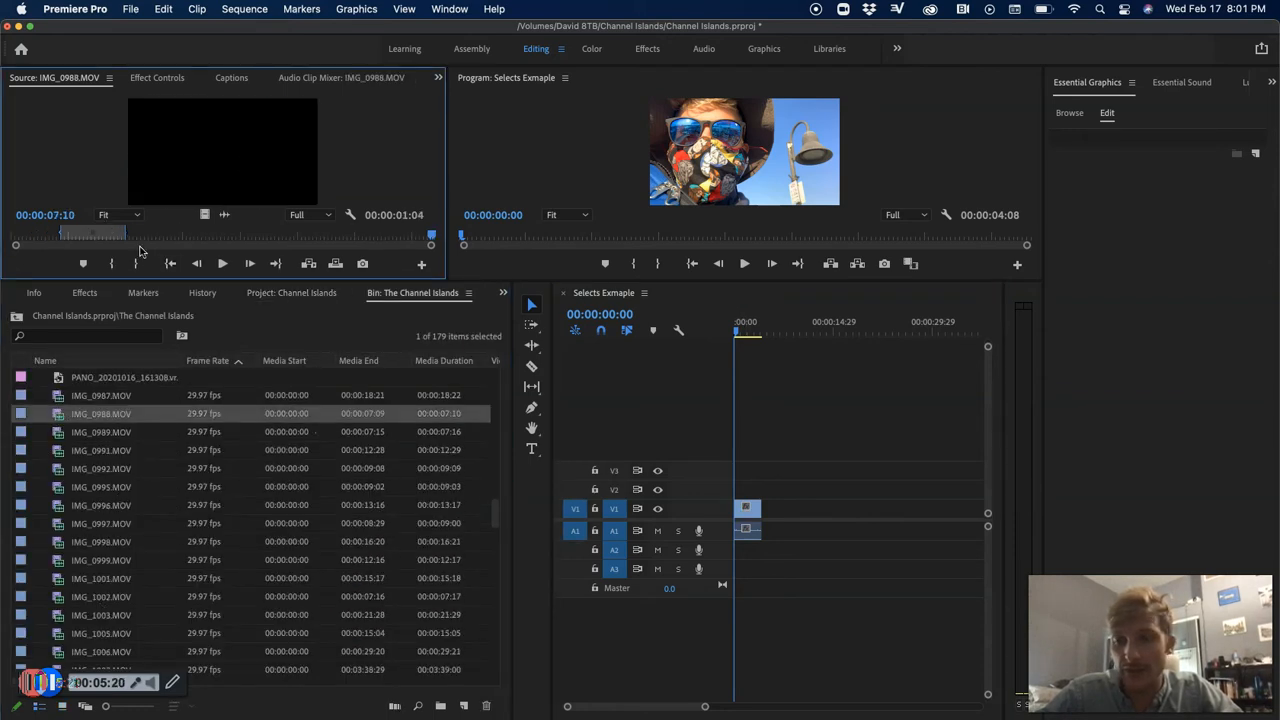
key("space")
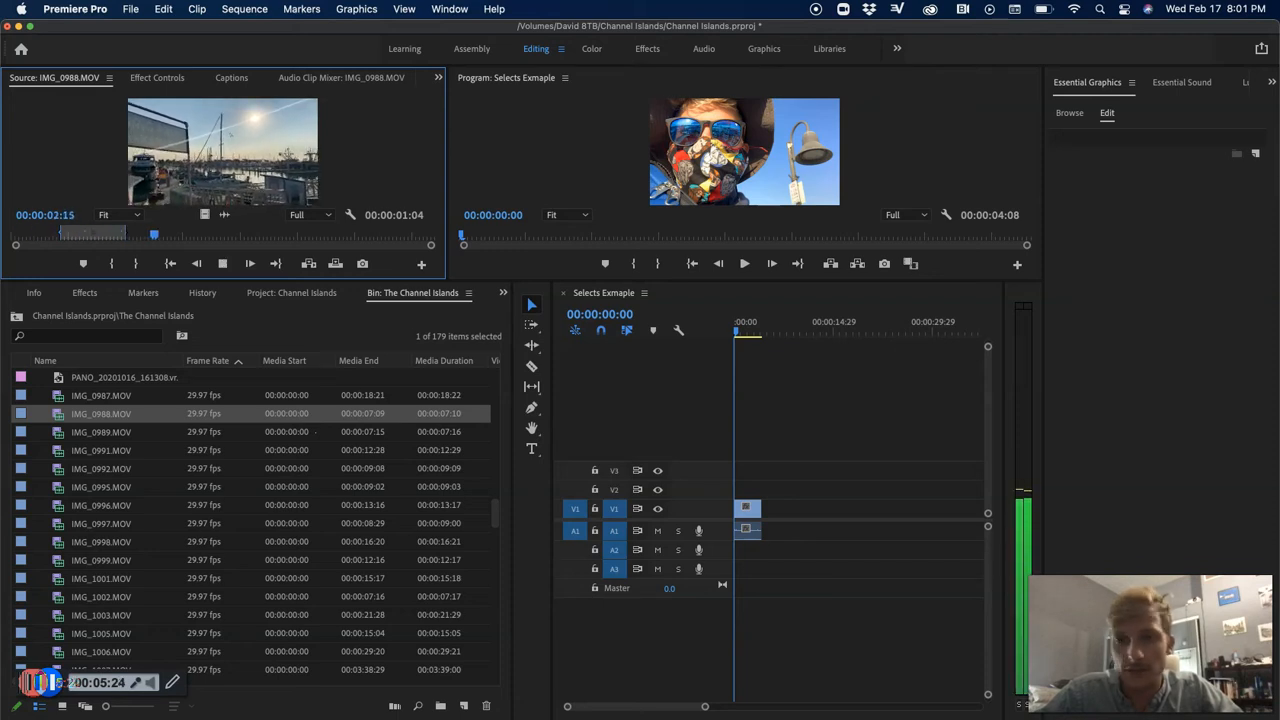
key("space")
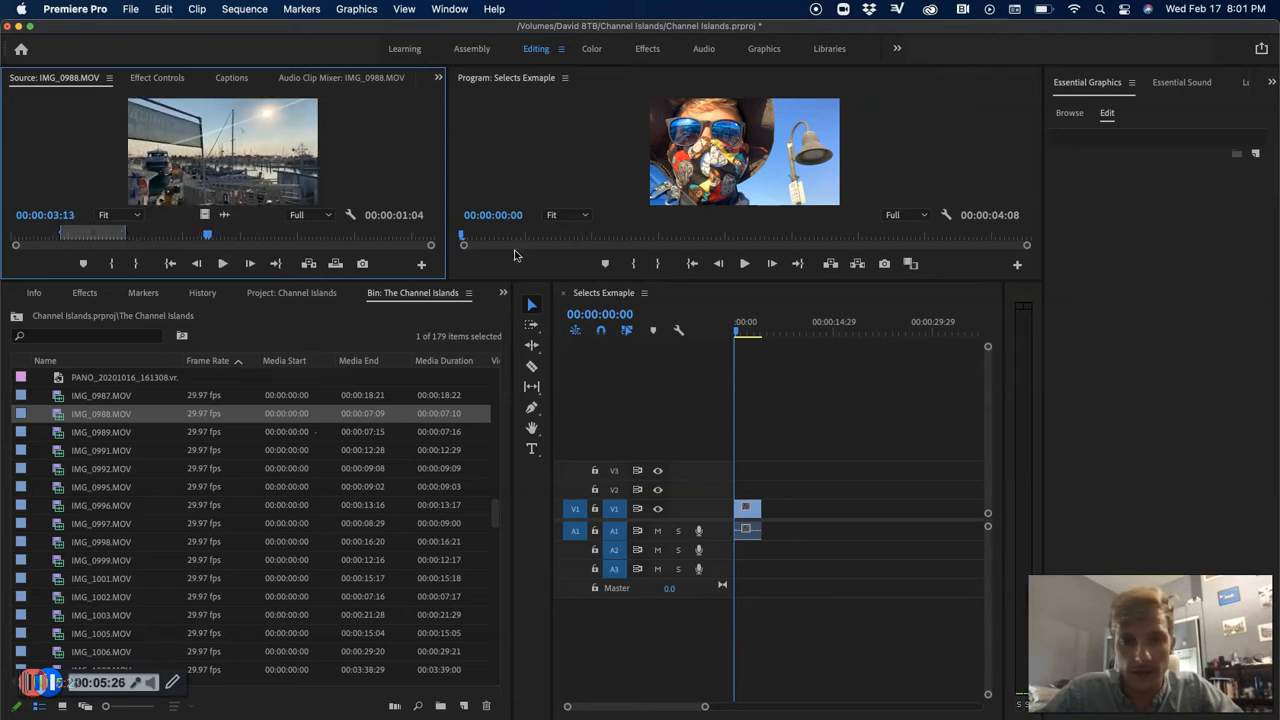
left_click(766, 331)
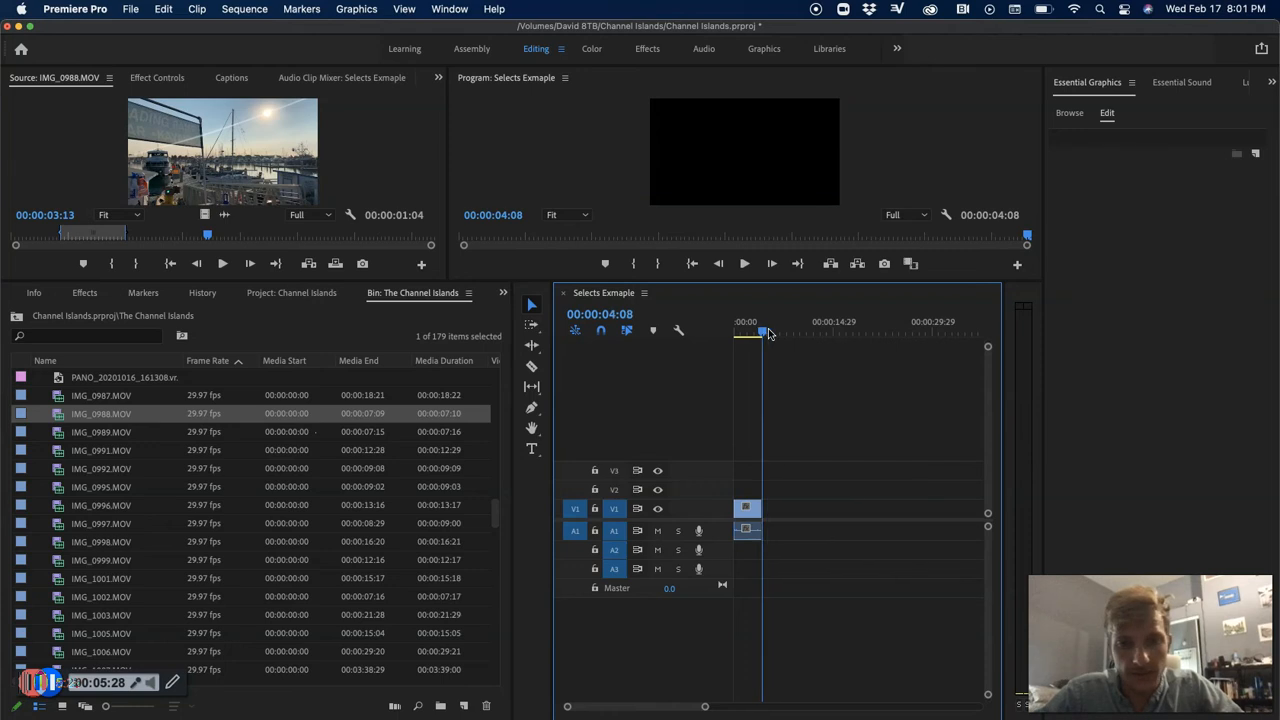
key("period")
- Mark a second section of IMG_0988.MOV, 1:12 long and ending at 00:00:05:11, and add it to the end of the sequence
left_click(235, 235)
key("i")
key("space")
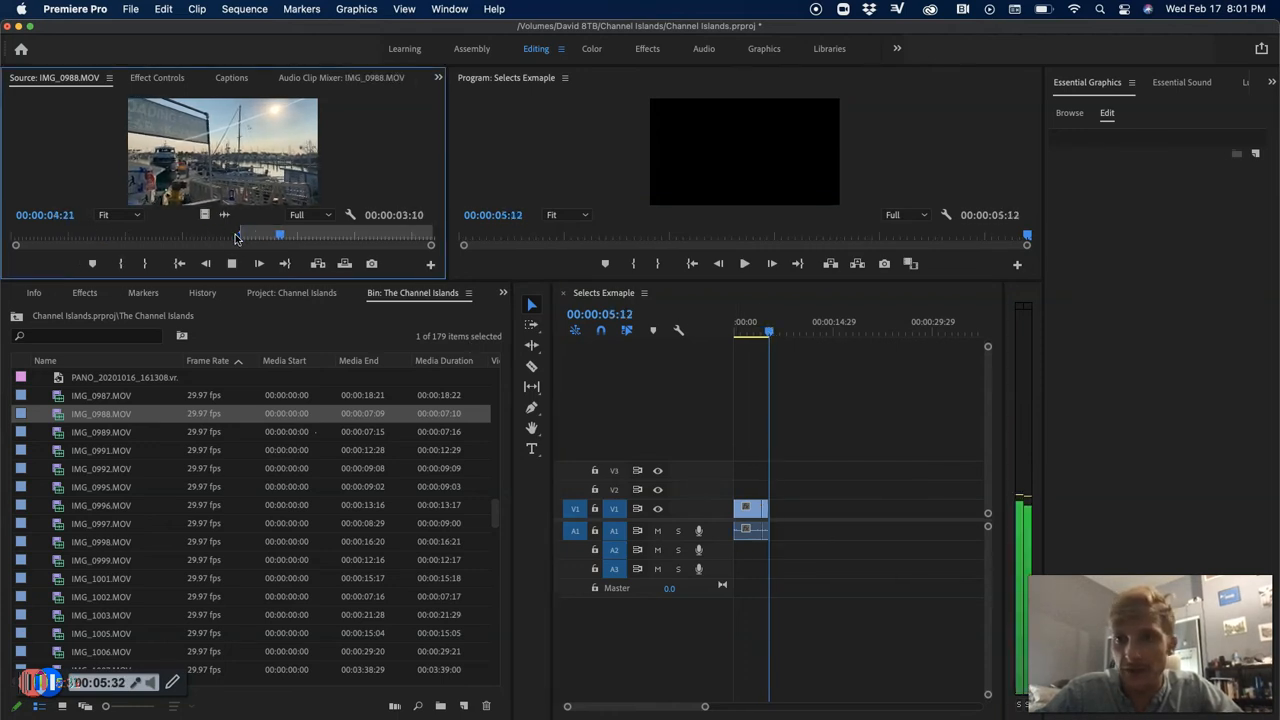
key("space")
key("o")
key("period")
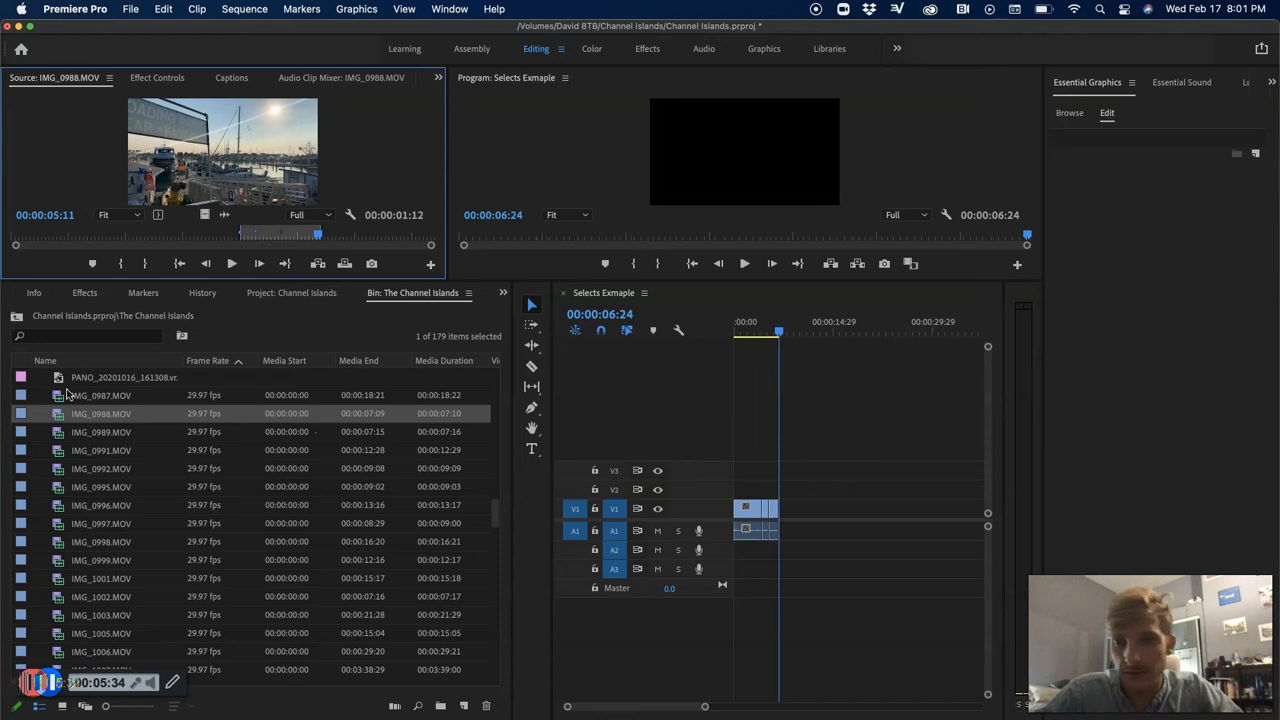
- Play IMG_0989.MOV, mark a section about 1:08 long and add it to the end of the Selects Exmaple sequence
double_click(61, 431)
key("space")
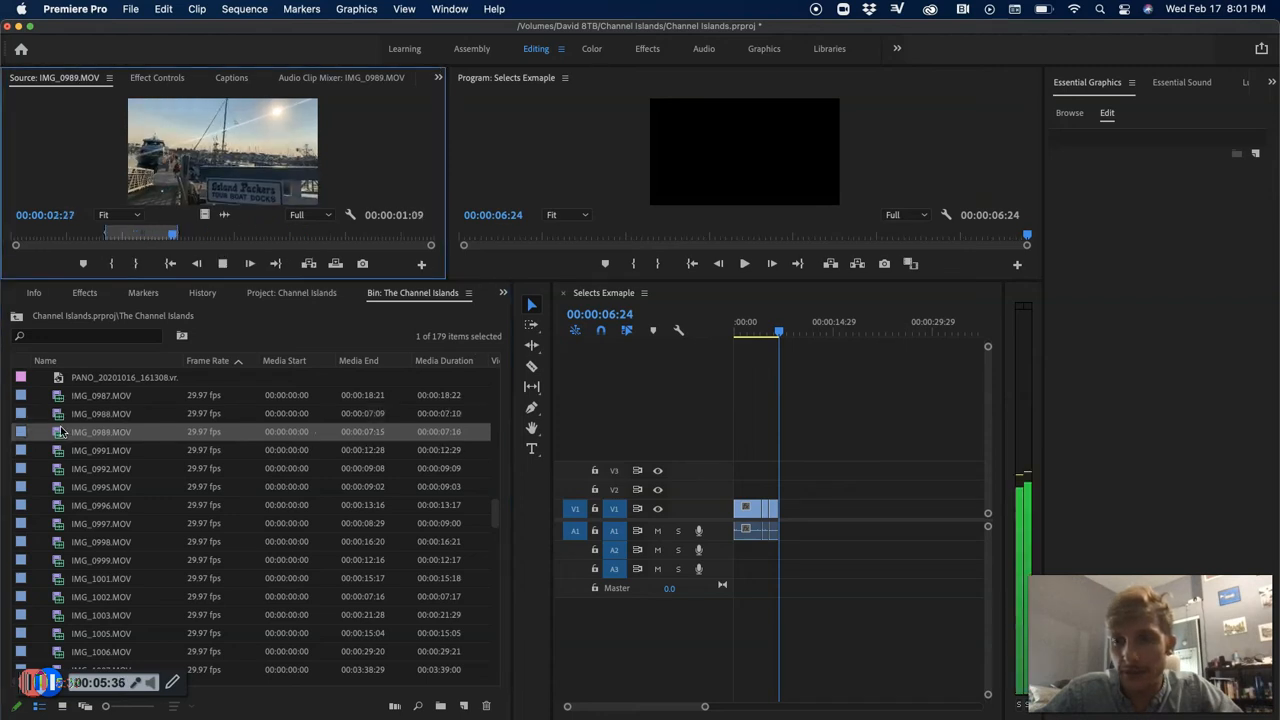
key("i")
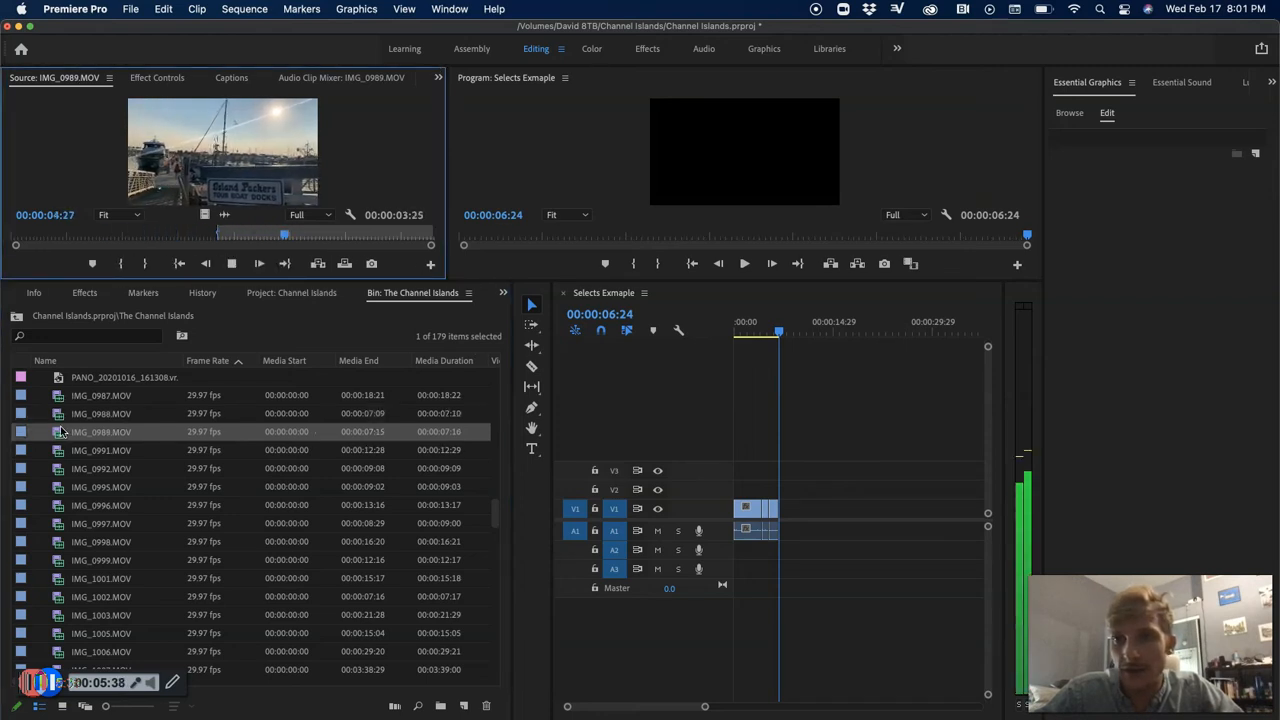
key("o")
key("period")
key("space")
- Skim through IMG_0995.MOV and IMG_1001.MOV for usable footage
double_click(58, 487)
left_click_drag(252, 240, 127, 240)
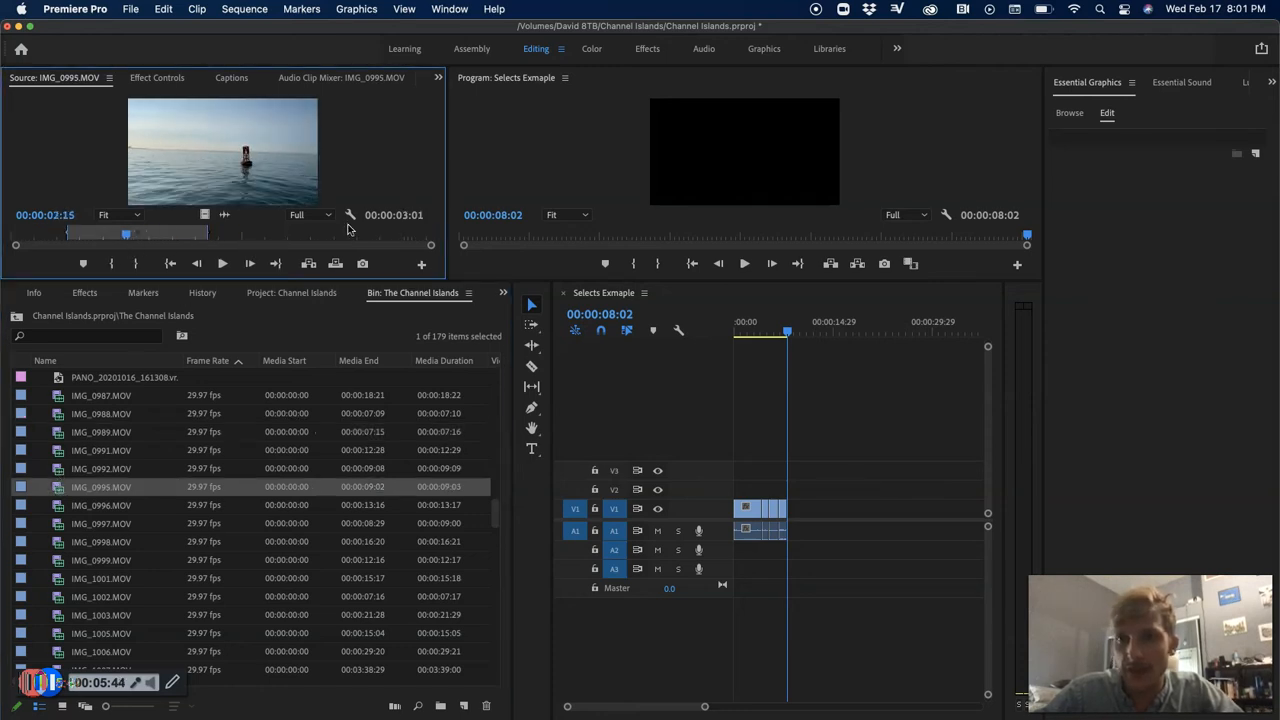
double_click(56, 582)
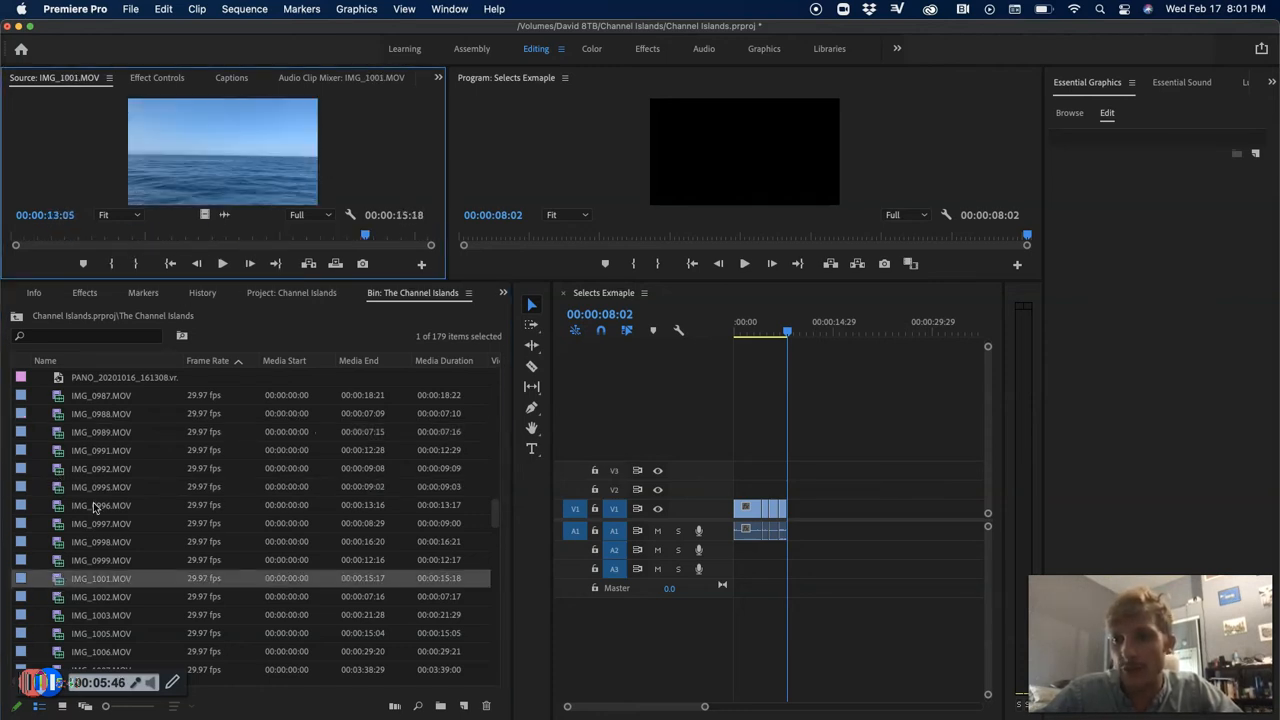
left_click_drag(127, 240, 295, 240)
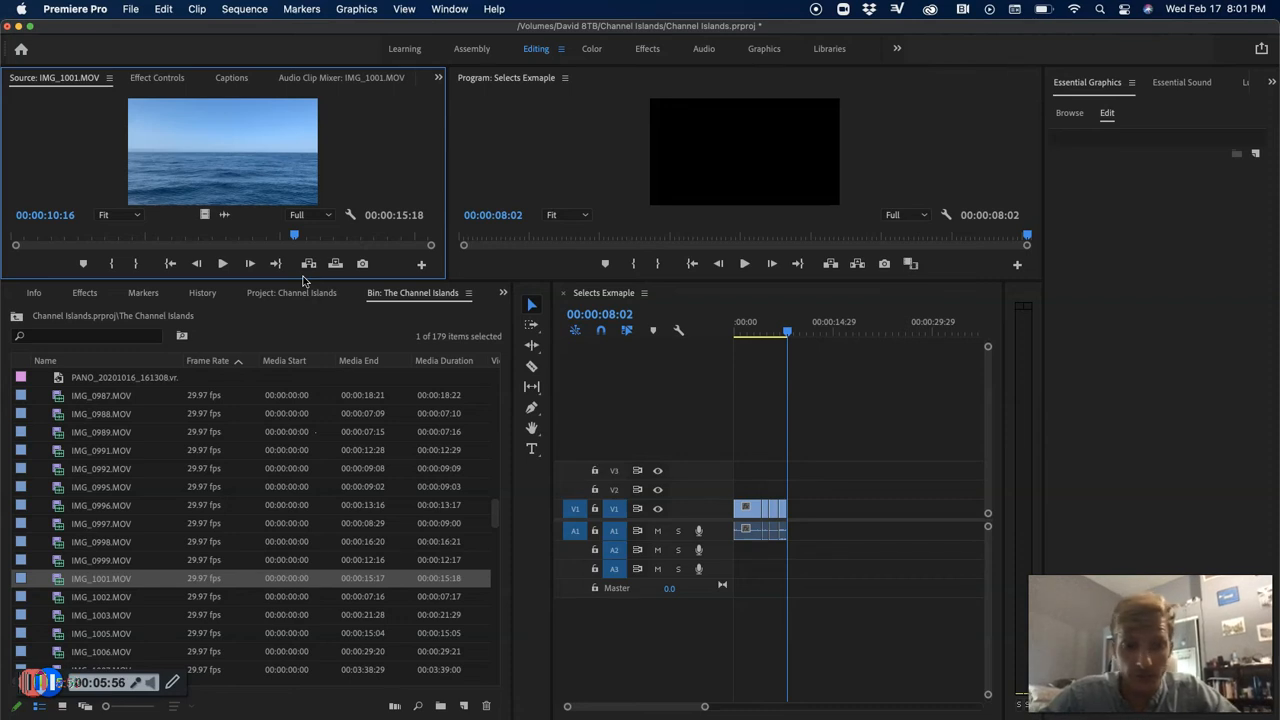
left_click_drag(166, 242, 63, 243)
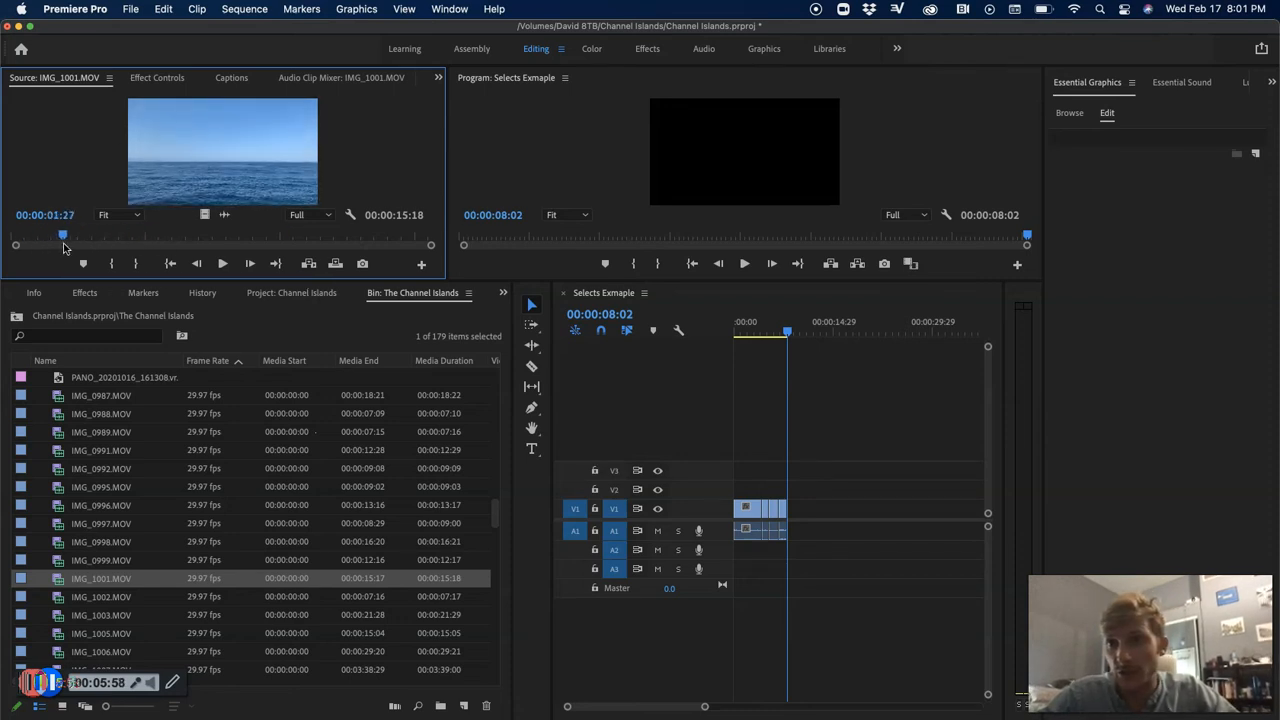
- Enlarge the source view of IMG_1001.MOV to the full window and mark a 1:18 section from 00:00:05:17 to 00:00:07:04
key("grave")
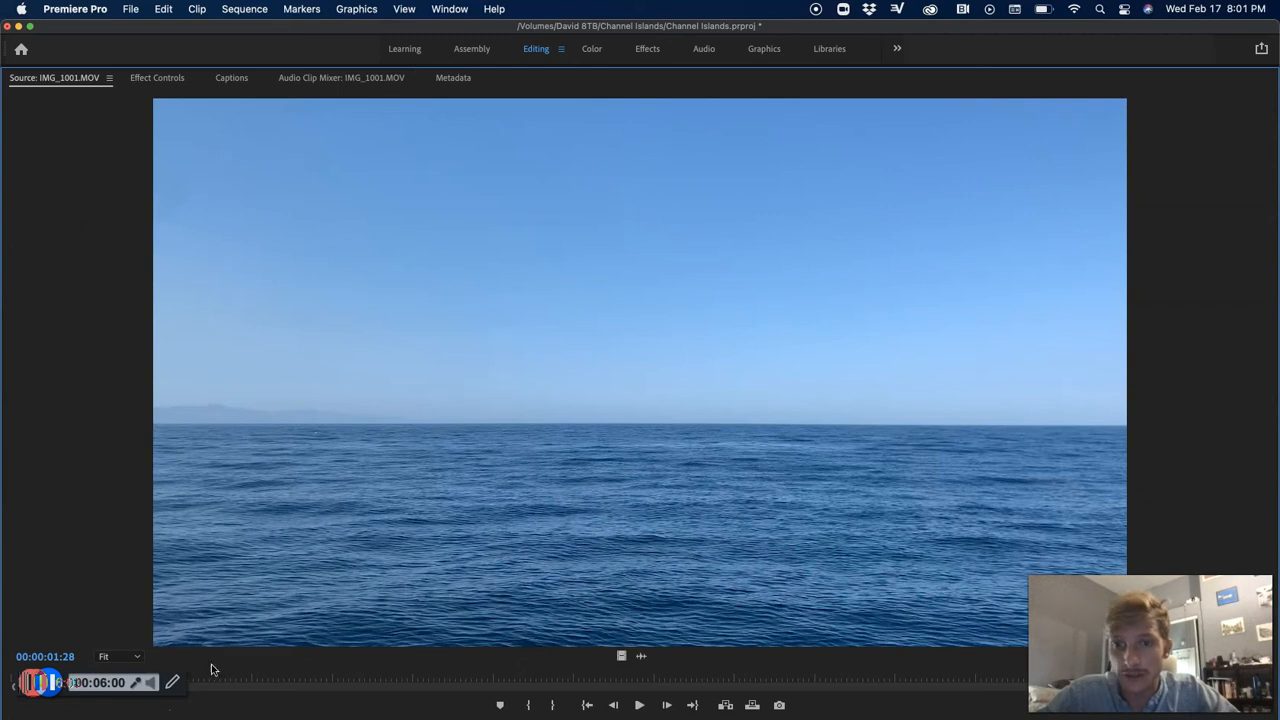
left_click(244, 679)
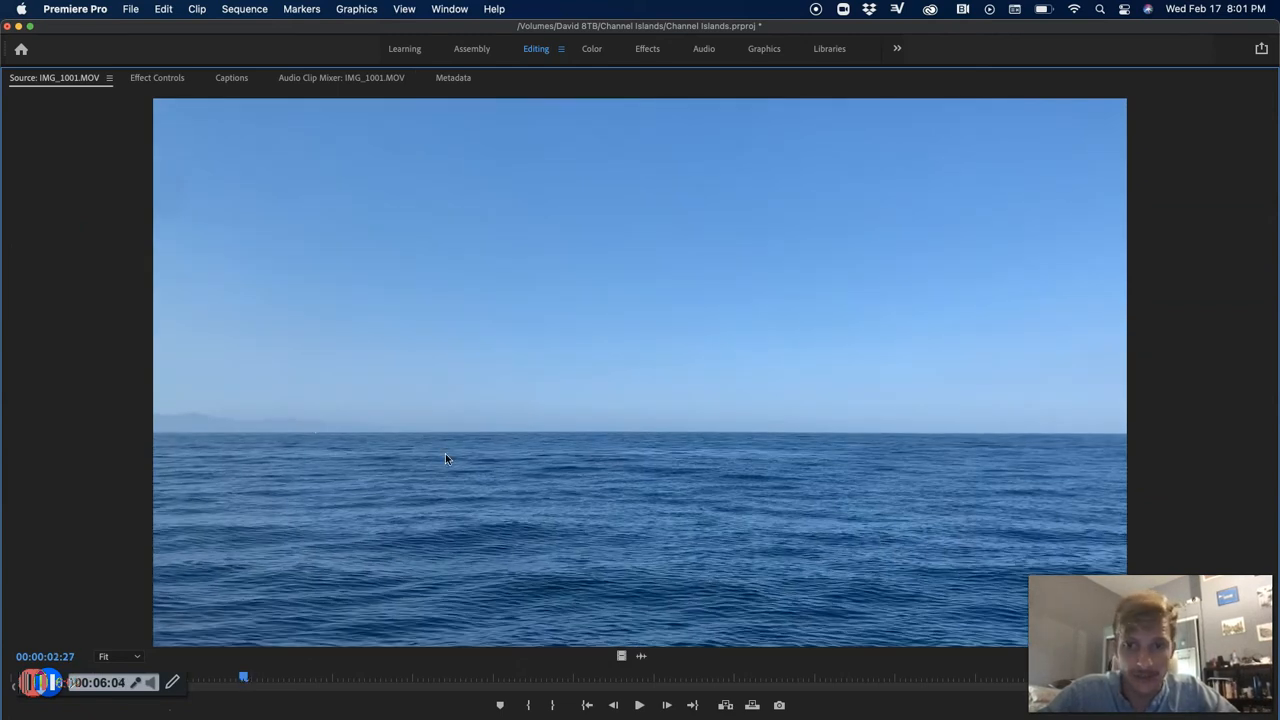
mouse_move(414, 679)
left_mouse_down()
mouse_move(634, 679)
mouse_move(460, 684)
left_mouse_up()
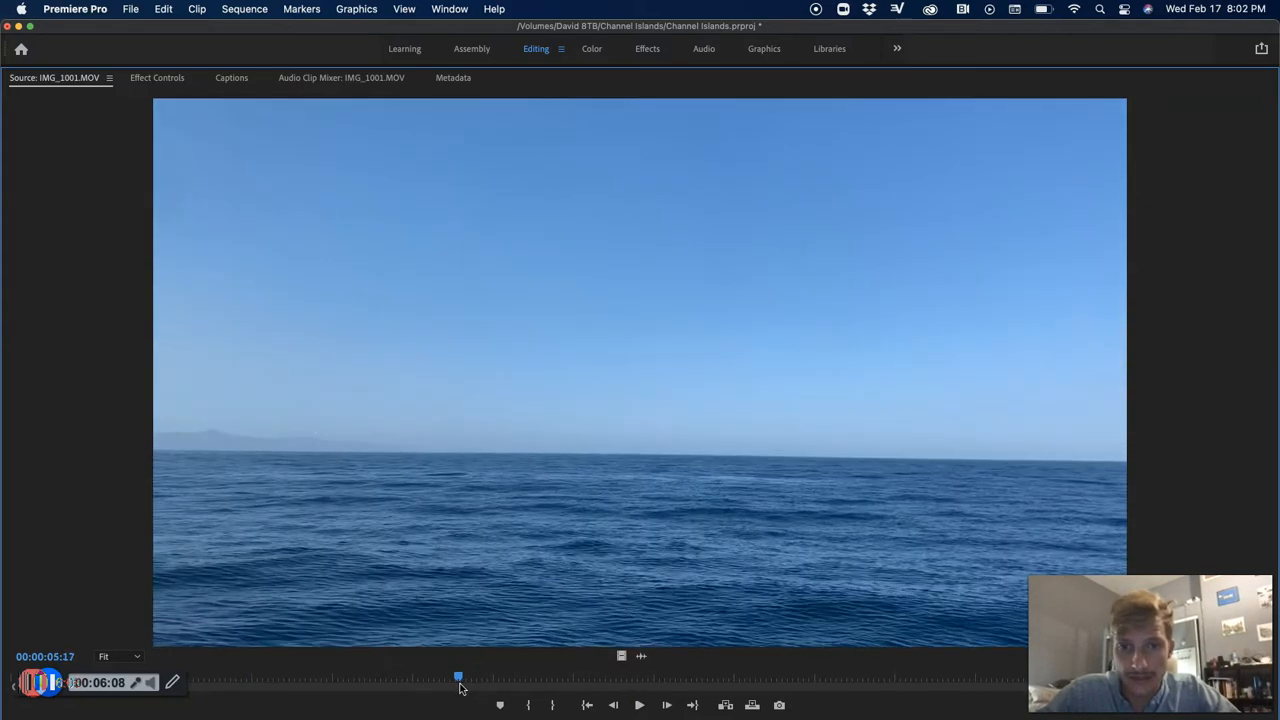
key("i")
key("space")
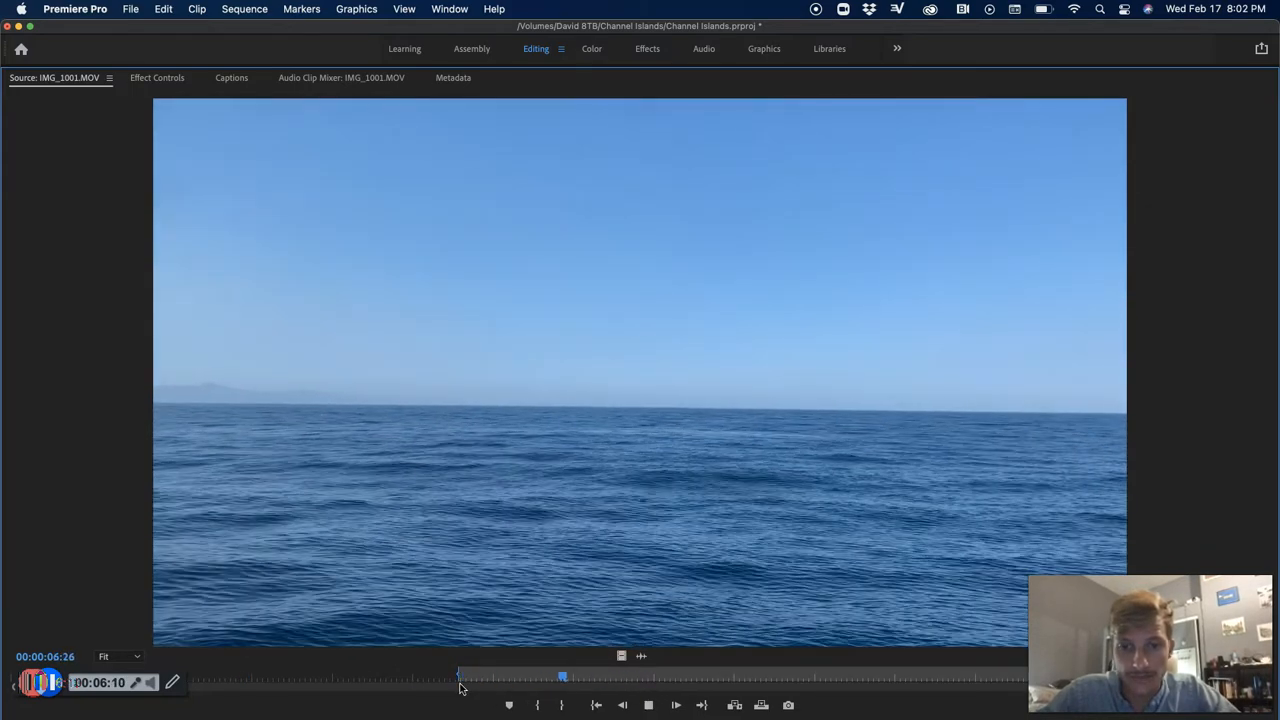
key("o")
key("space")
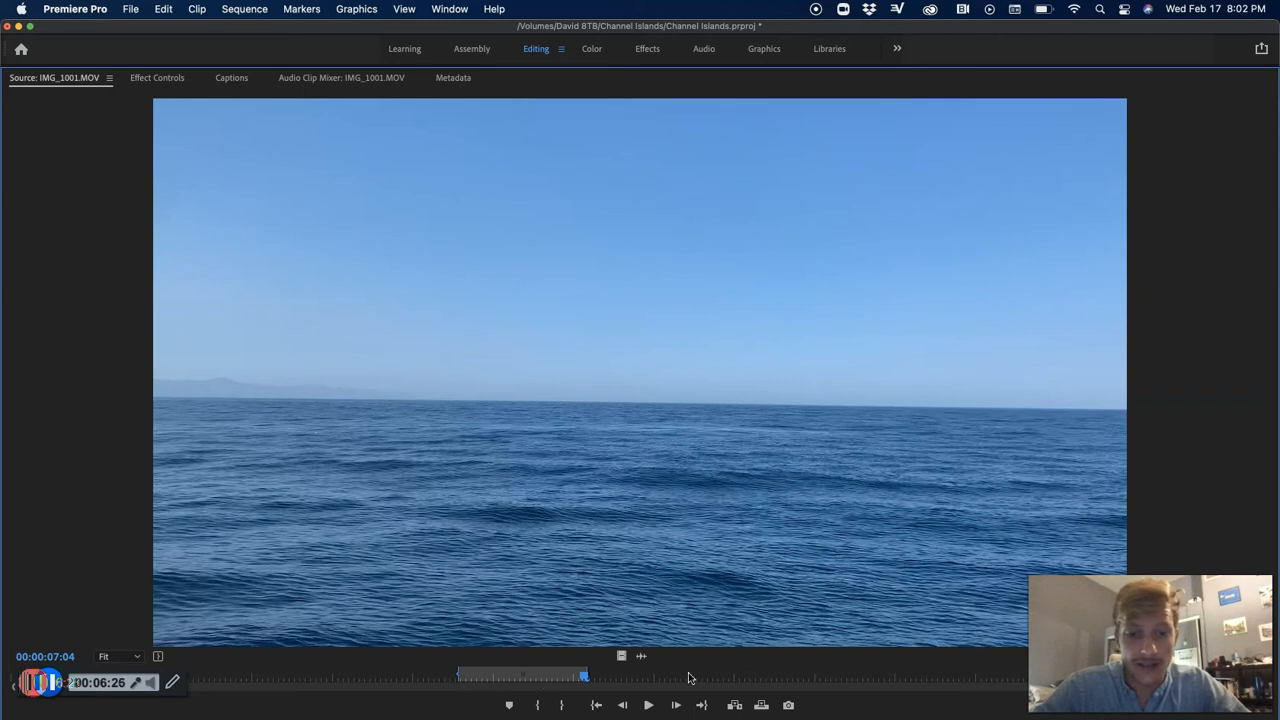
- Restore the normal layout and add the marked IMG_1001.MOV section to the end of the Selects Exmaple sequence
key("grave")
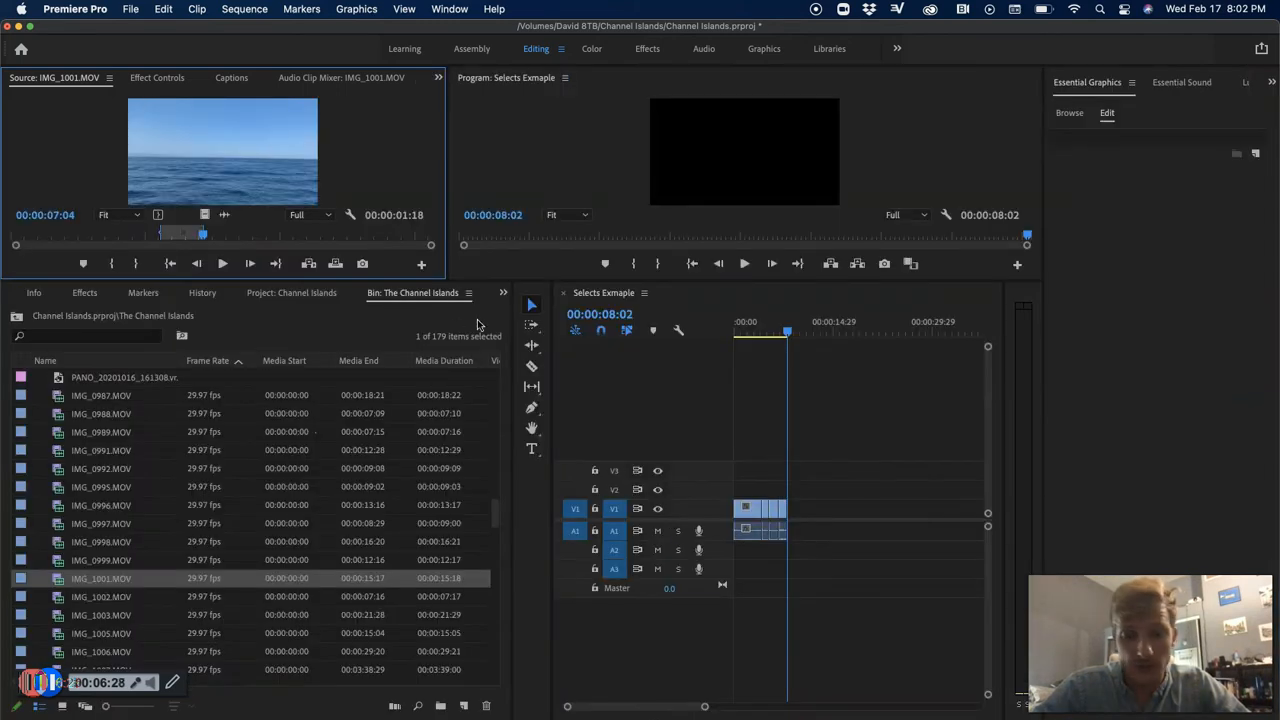
key("period")
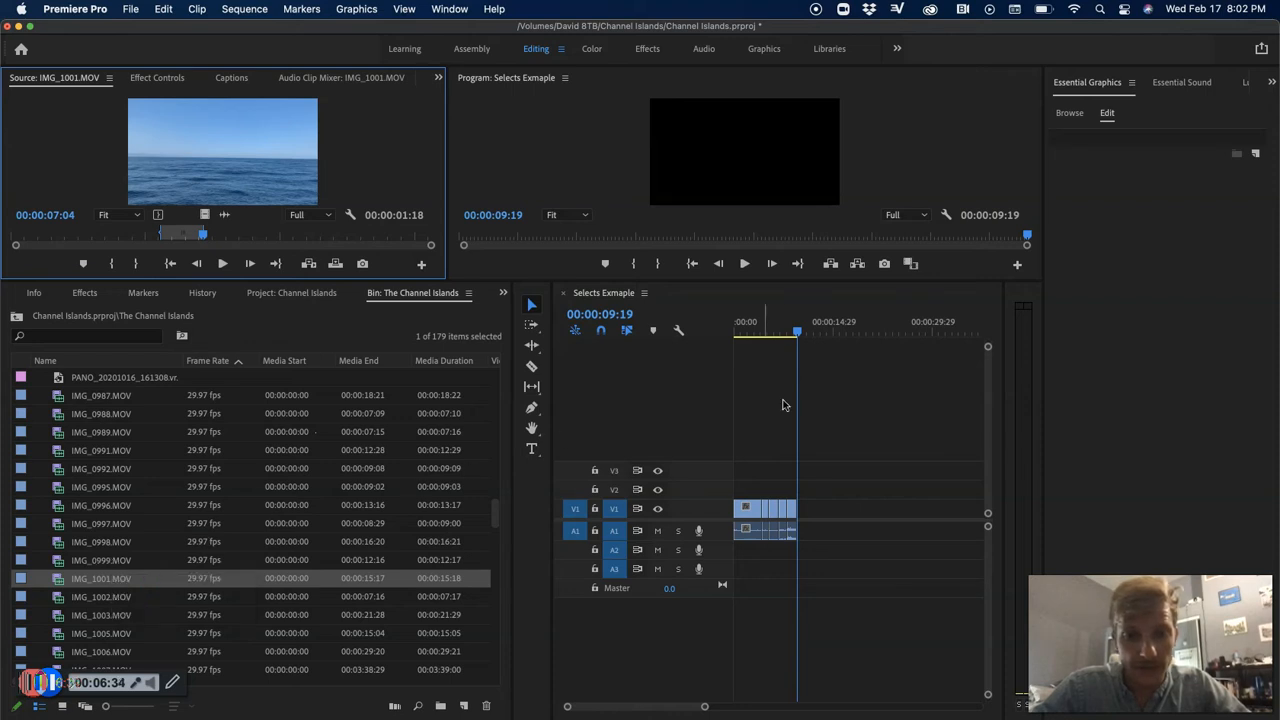
left_click(792, 334)
left_click_drag(792, 334, 796, 333)
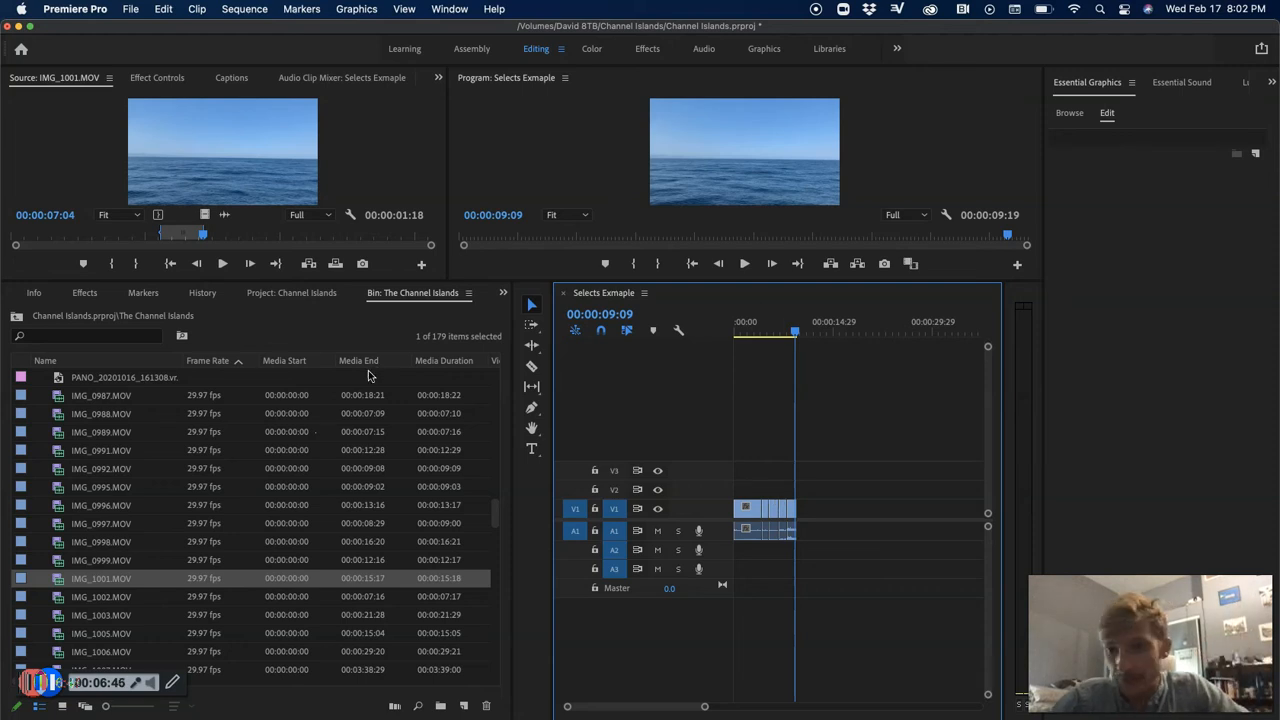
- Delete the Selects Exmaple sequence from the Channel Islands project and open the Selects sequence
left_click(274, 294)
left_click(318, 576)
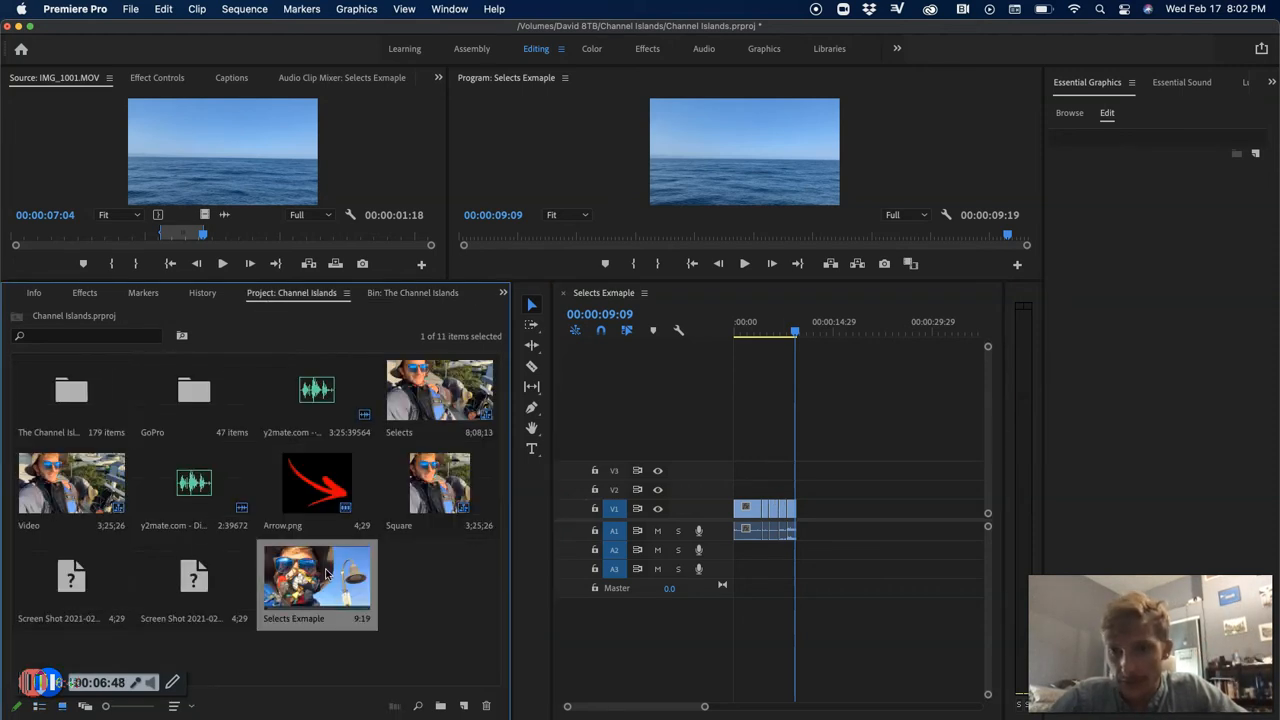
key("Delete")
double_click(440, 395)
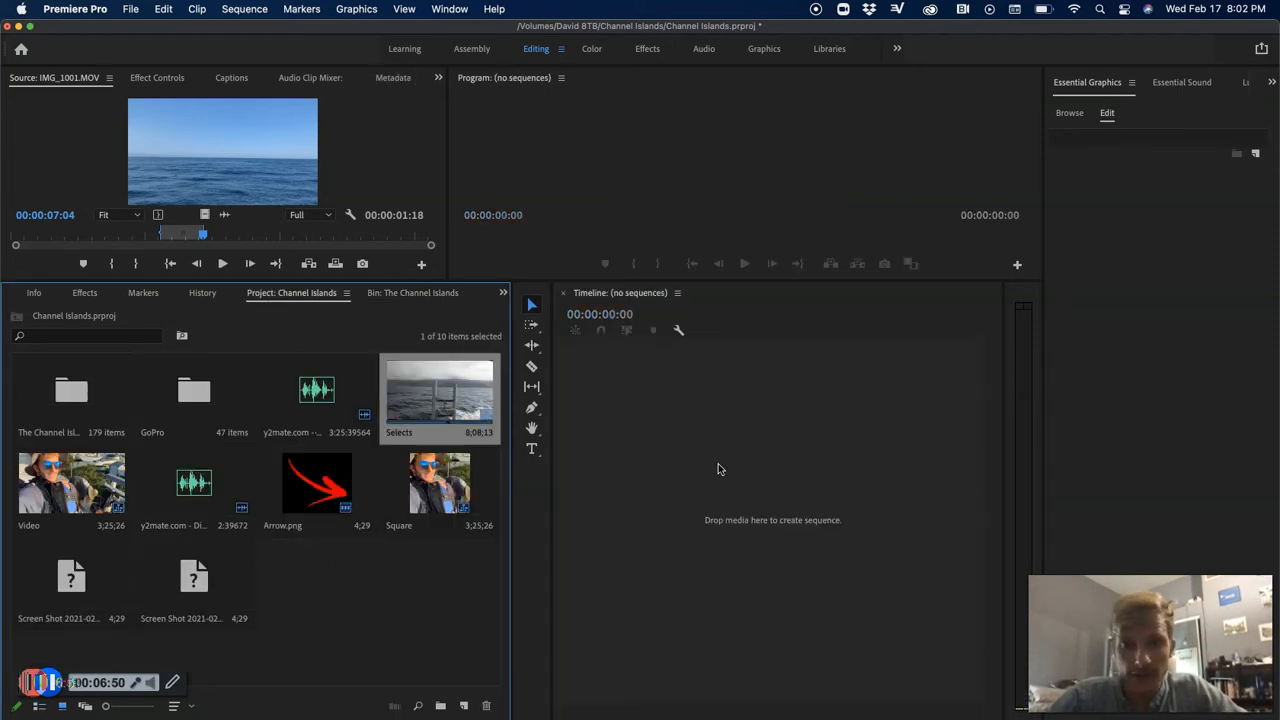
- Examine how the clips are laid out across the Selects sequence, skimming its footage and viewing the opening minutes closely
left_click_drag(745, 333, 797, 343)
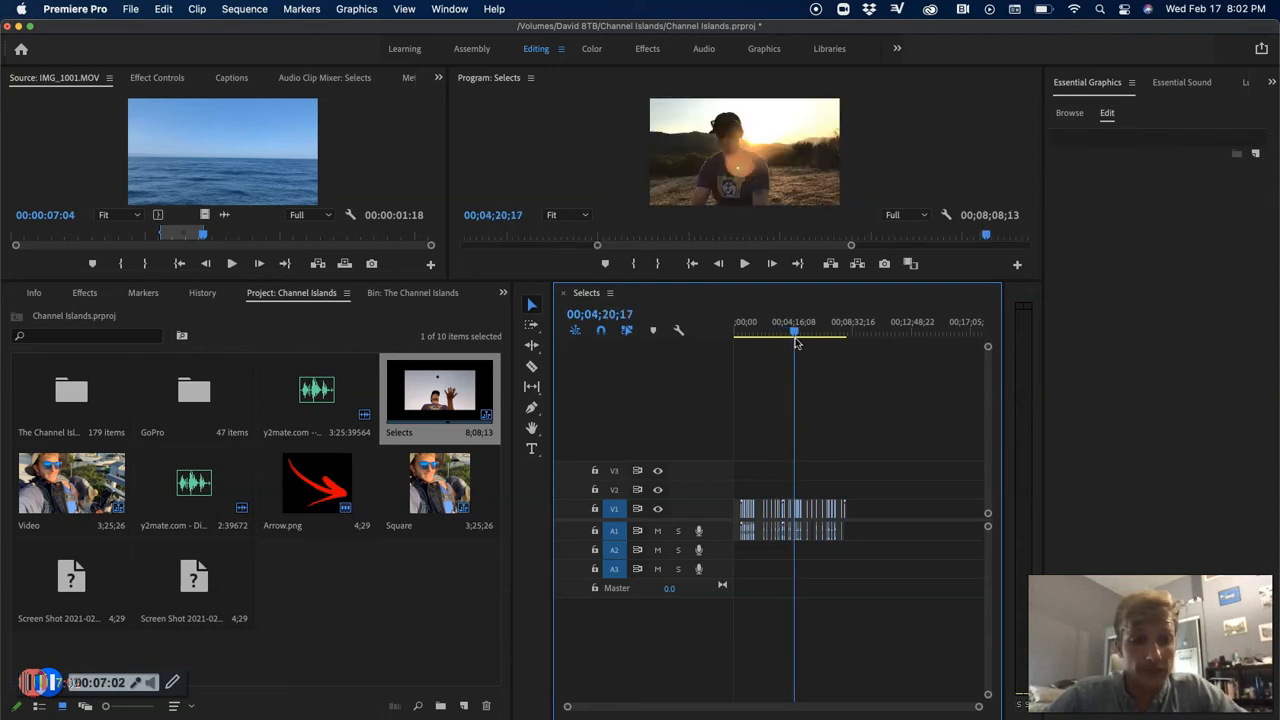
key("=")
key("minus")
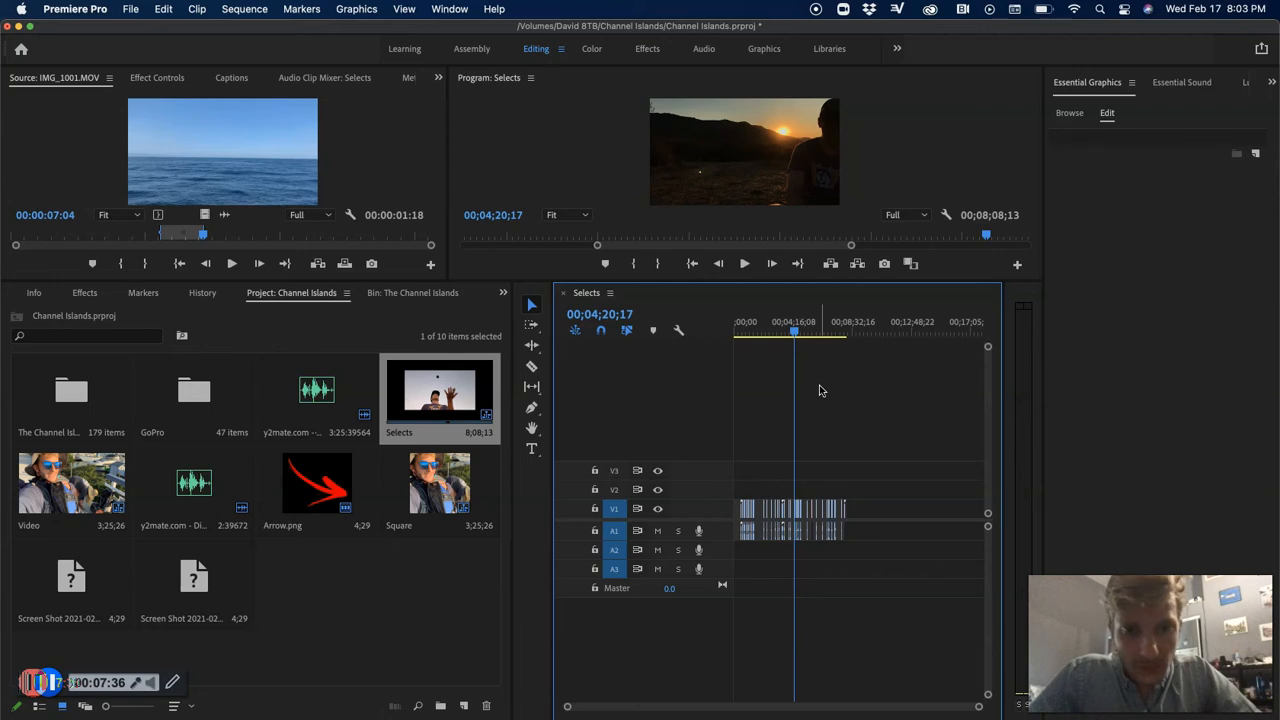
key("=")
key("=")
key("=")
scroll(838, 398, "right", 1)
scroll(838, 398, "left", 10)
left_click_drag(768, 320, 850, 322)
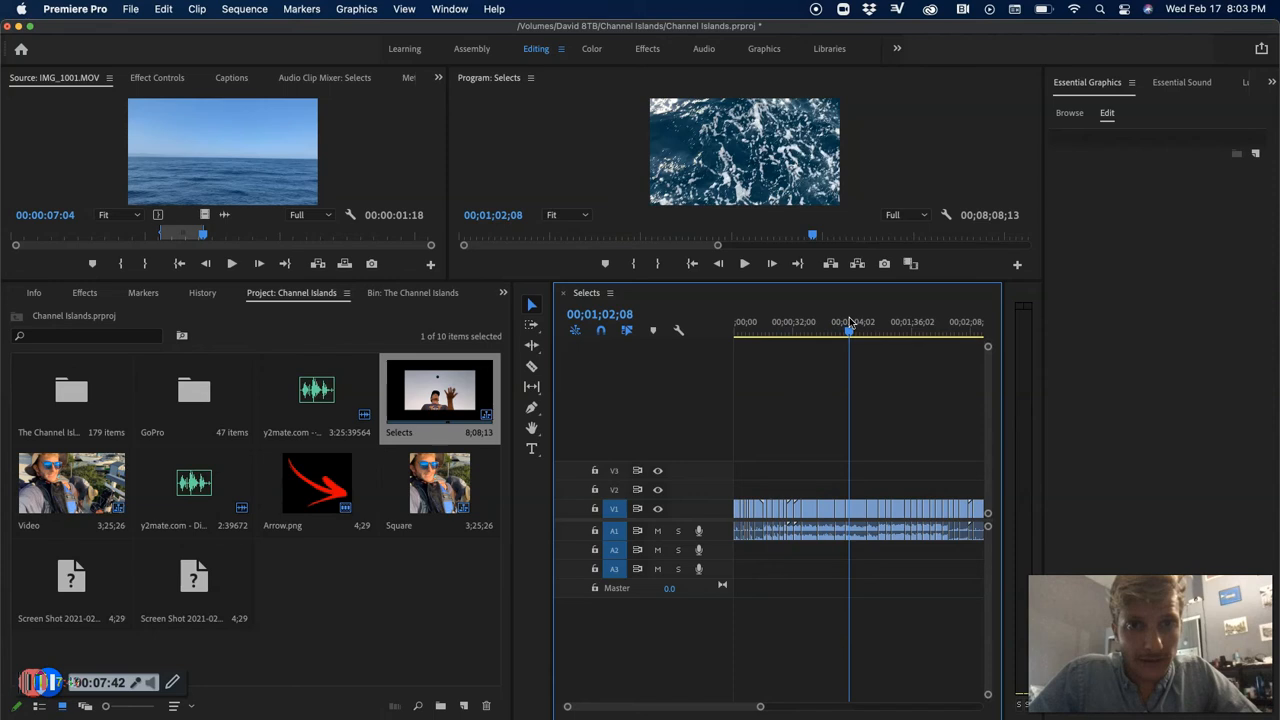
scroll(880, 363, "right", 3)
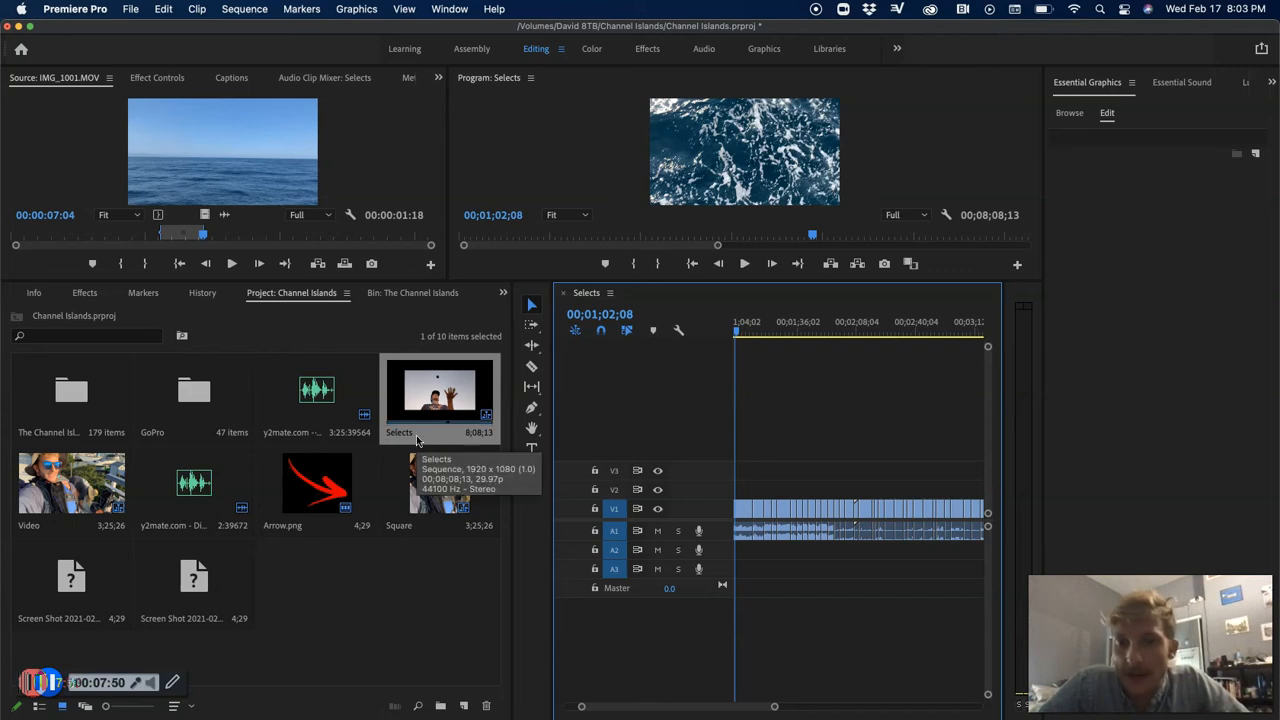
- Open the Video sequence to view its full length, and return to the Selects sequence
double_click(38, 530)
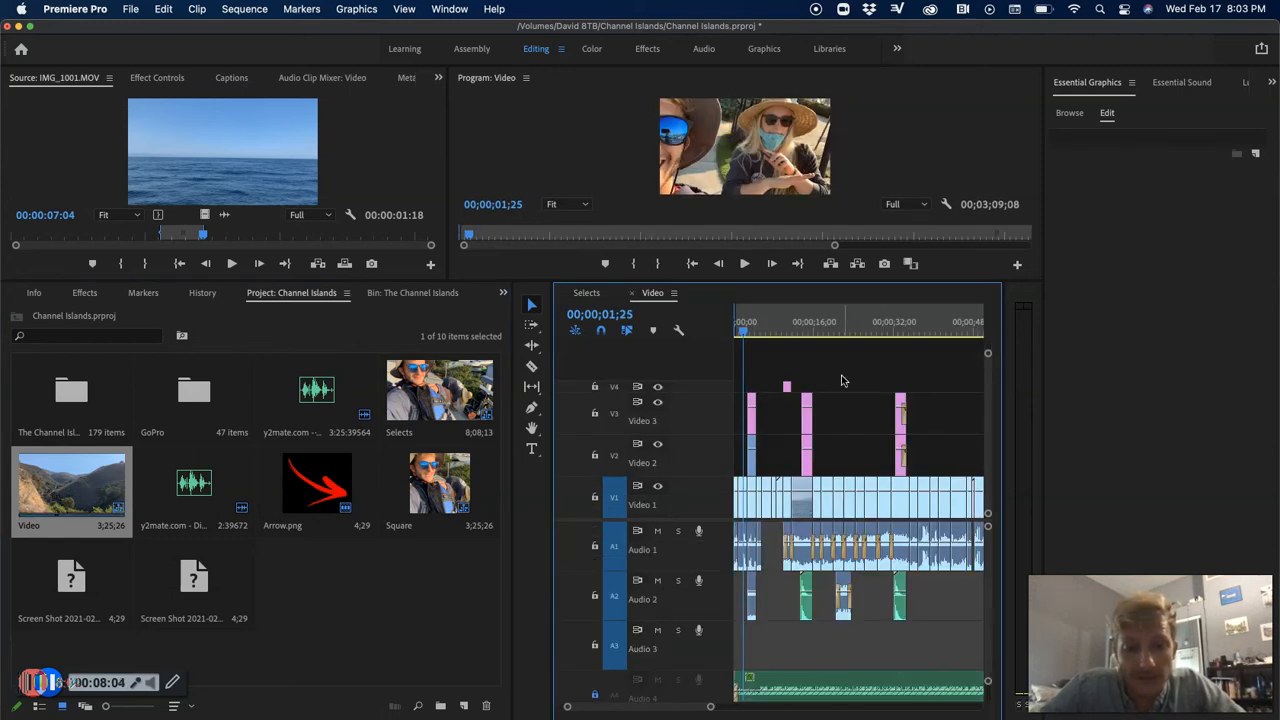
key("minus")
key("minus")
key("minus")
key("minus")
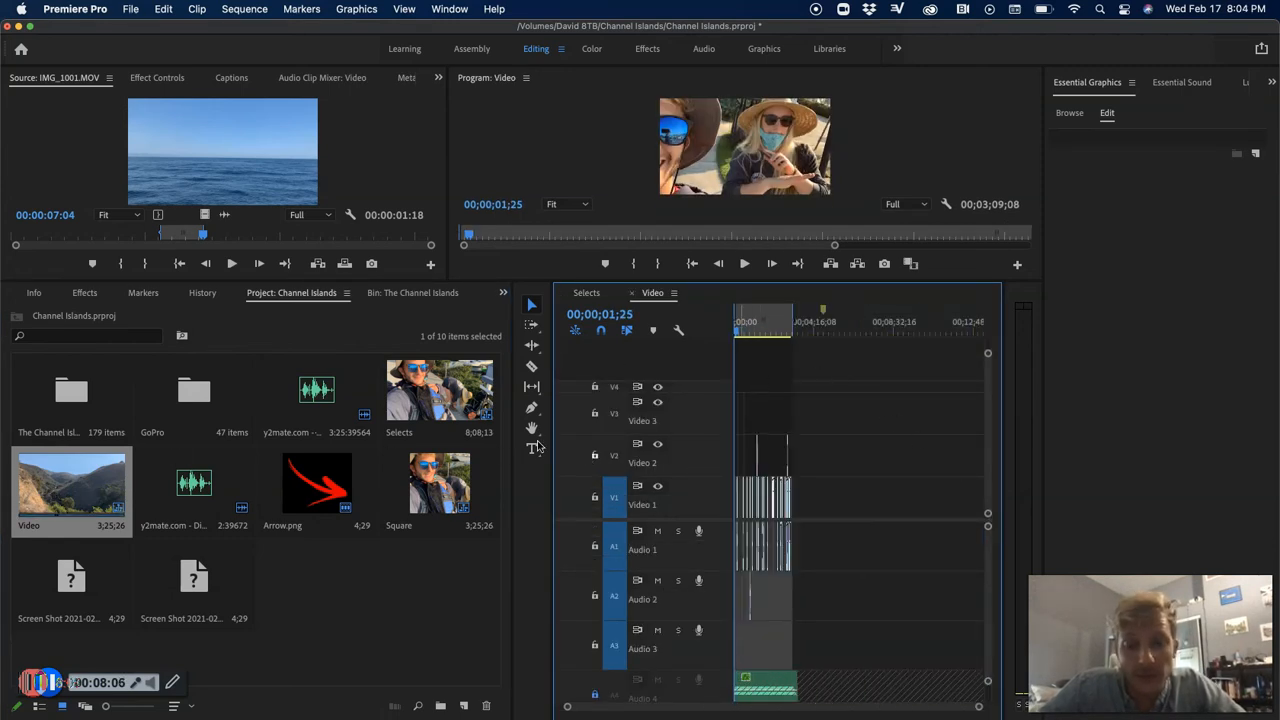
double_click(440, 395)
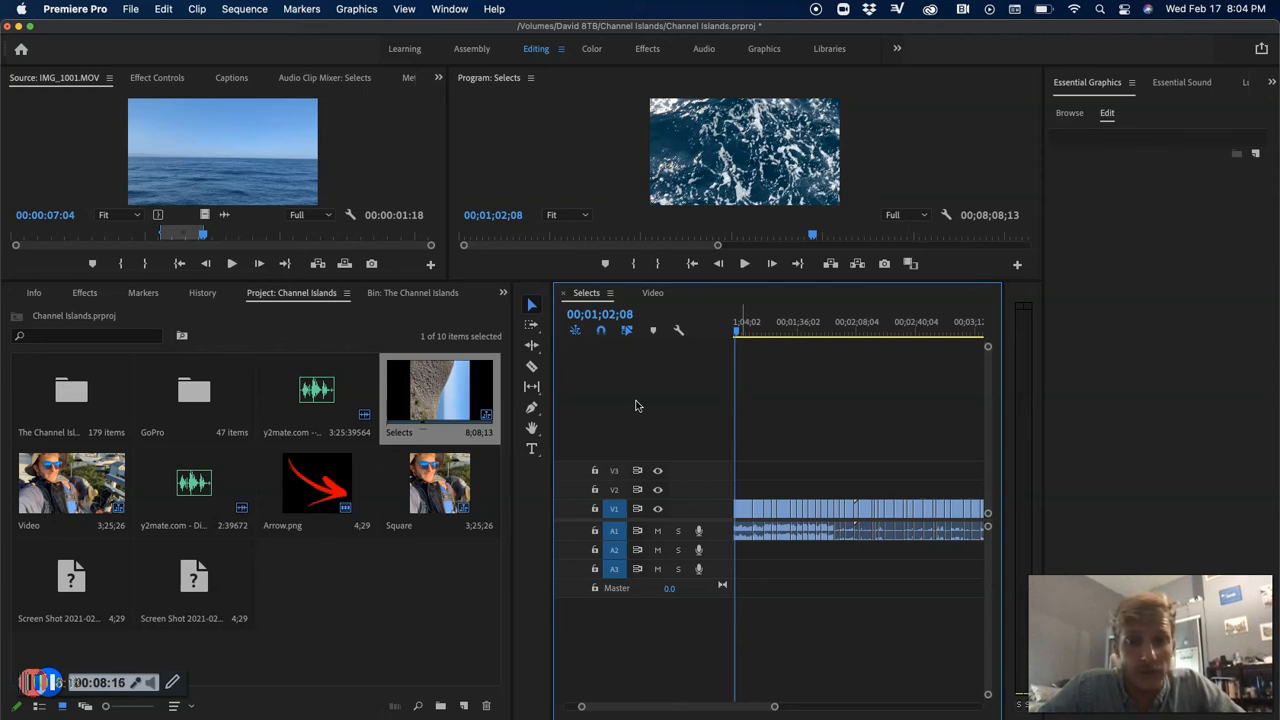
- View the end of the Selects sequence, and open the Video sequence and play its opening seconds from the start
scroll(758, 462, "right", 10)
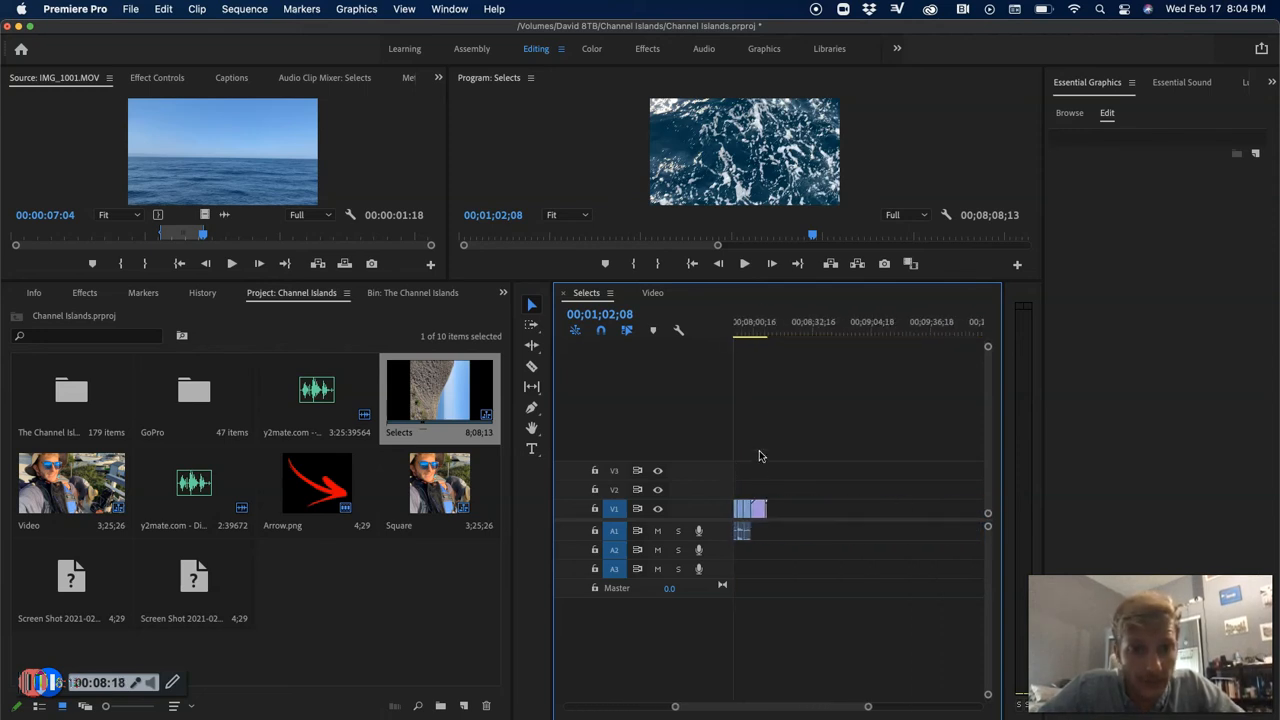
left_click(748, 334)
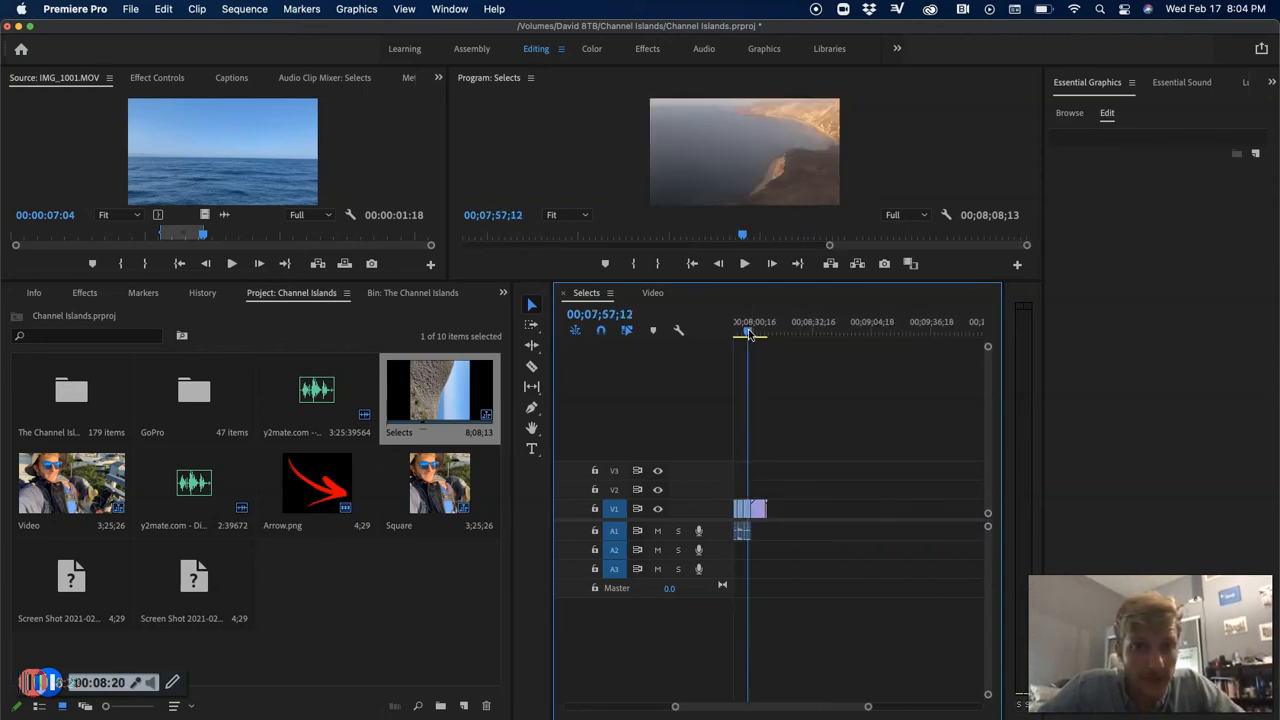
left_click(655, 293)
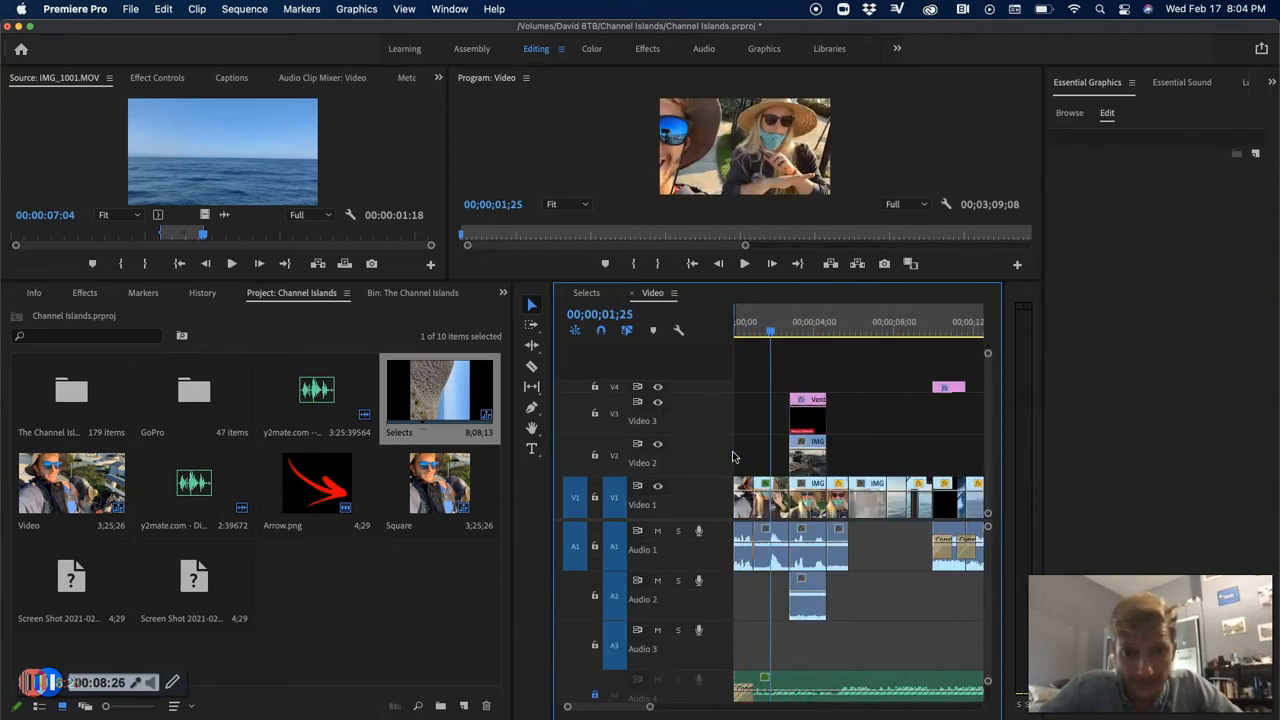
left_click(737, 330)
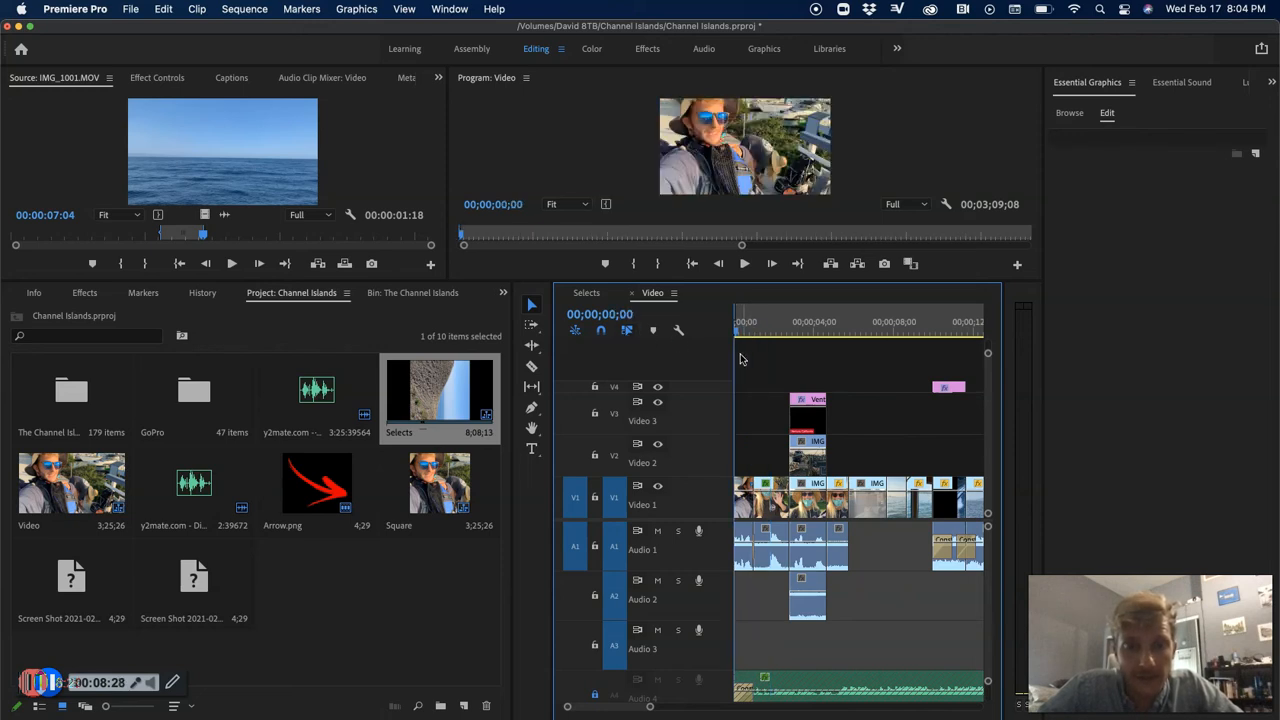
key("space")
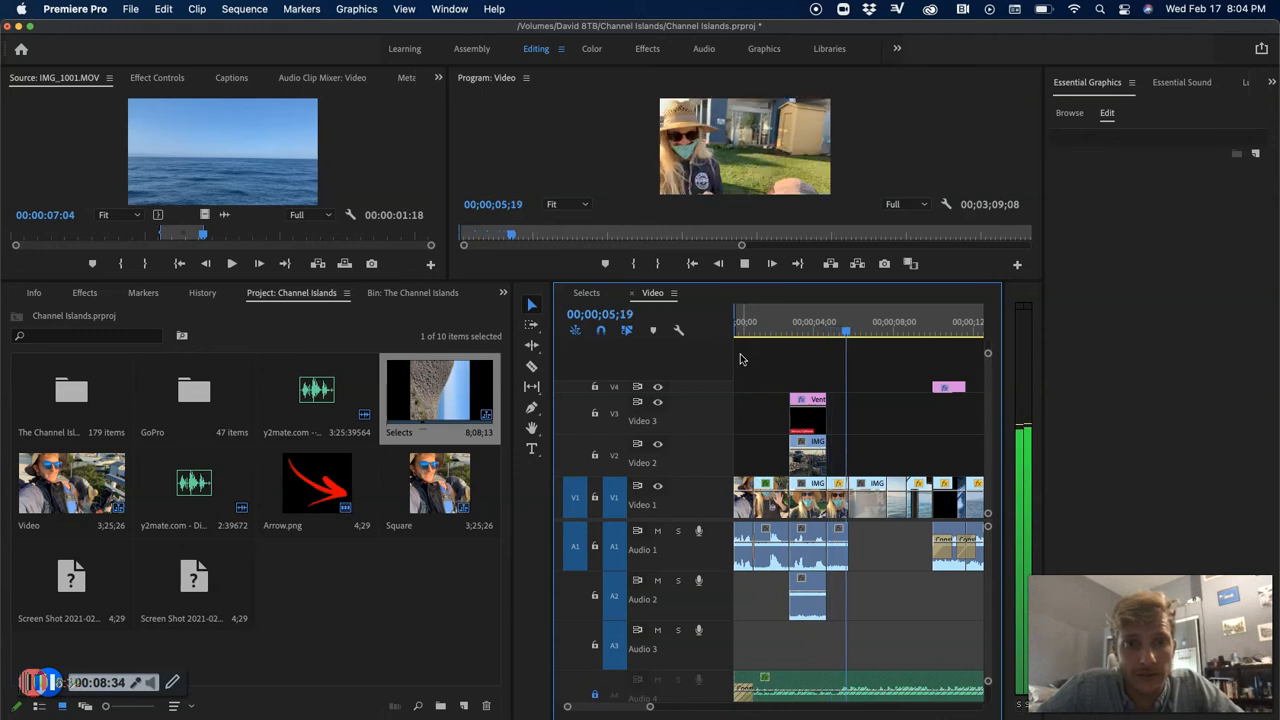
key("space")
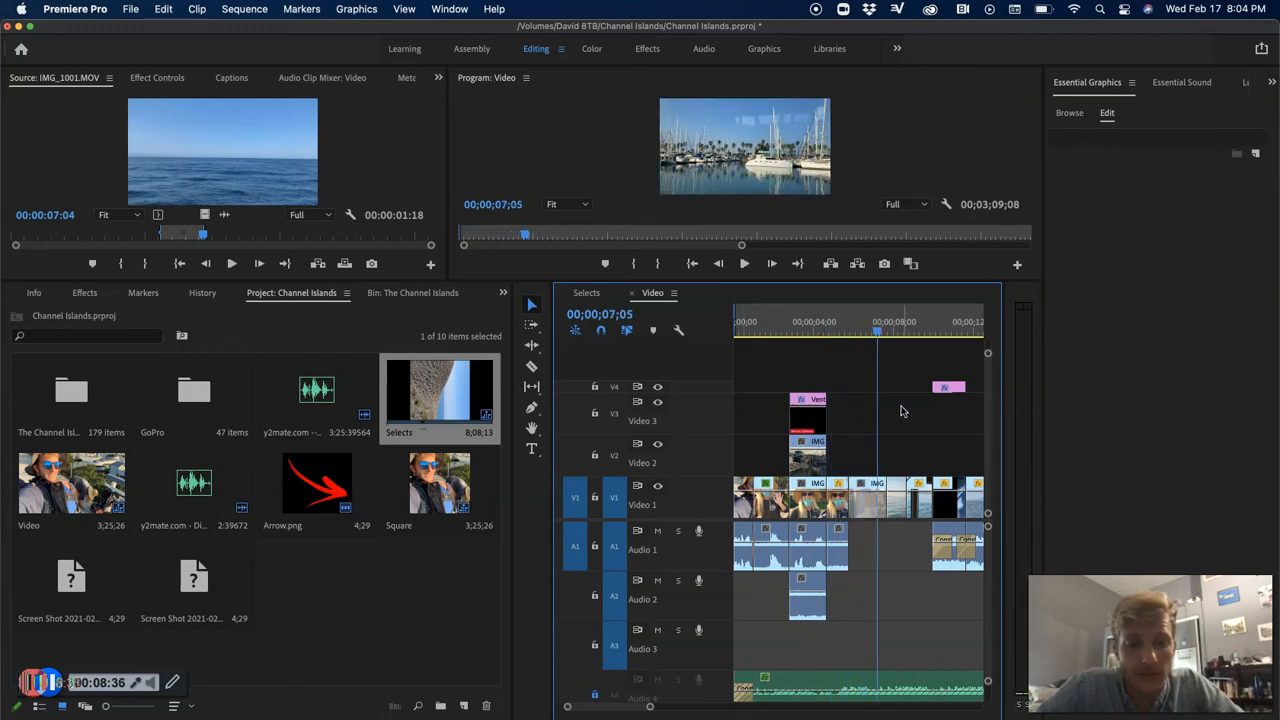
- Play the dolphin footage about 20 seconds into the Video sequence
key("minus")
key("minus")
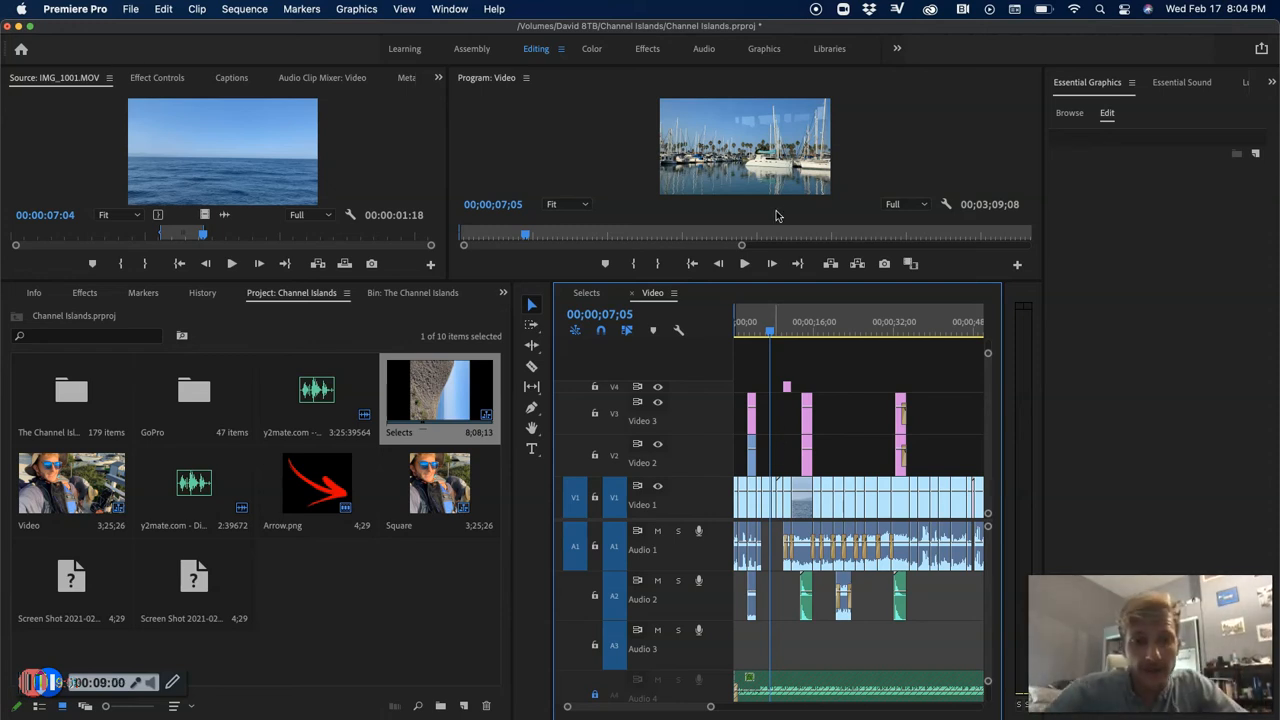
left_click_drag(835, 323, 832, 320)
key("space")
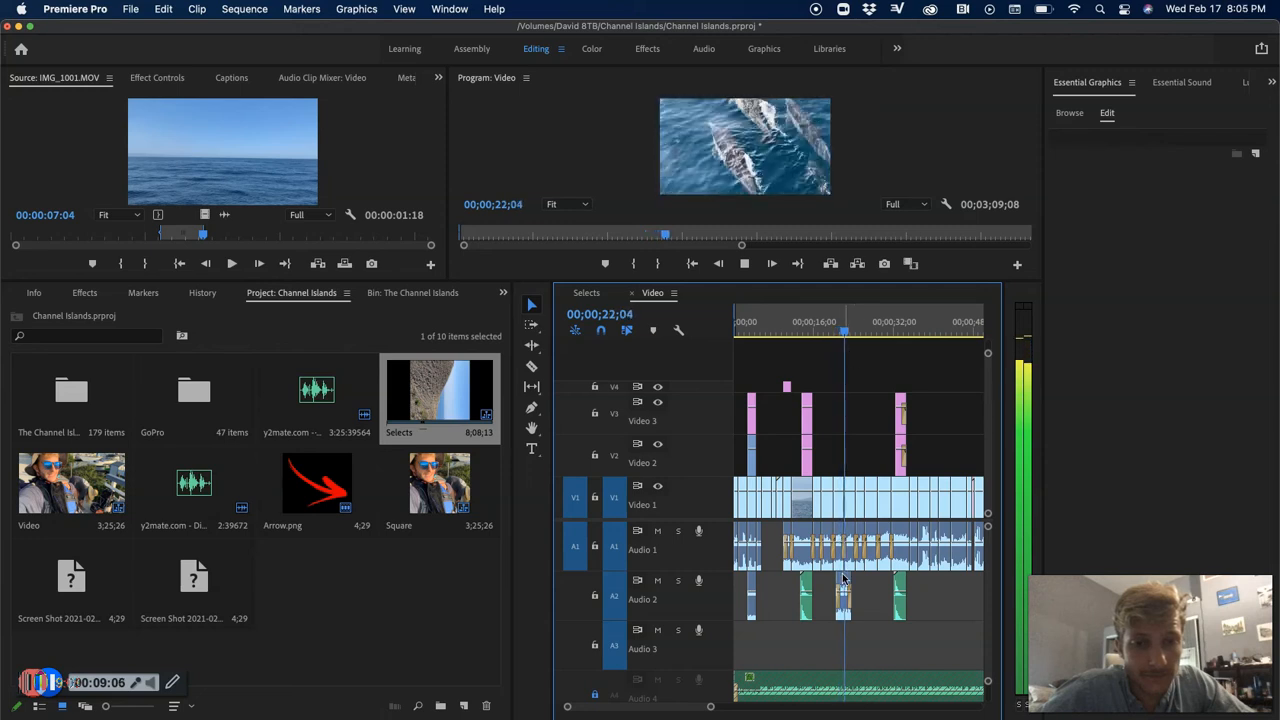
key("space")
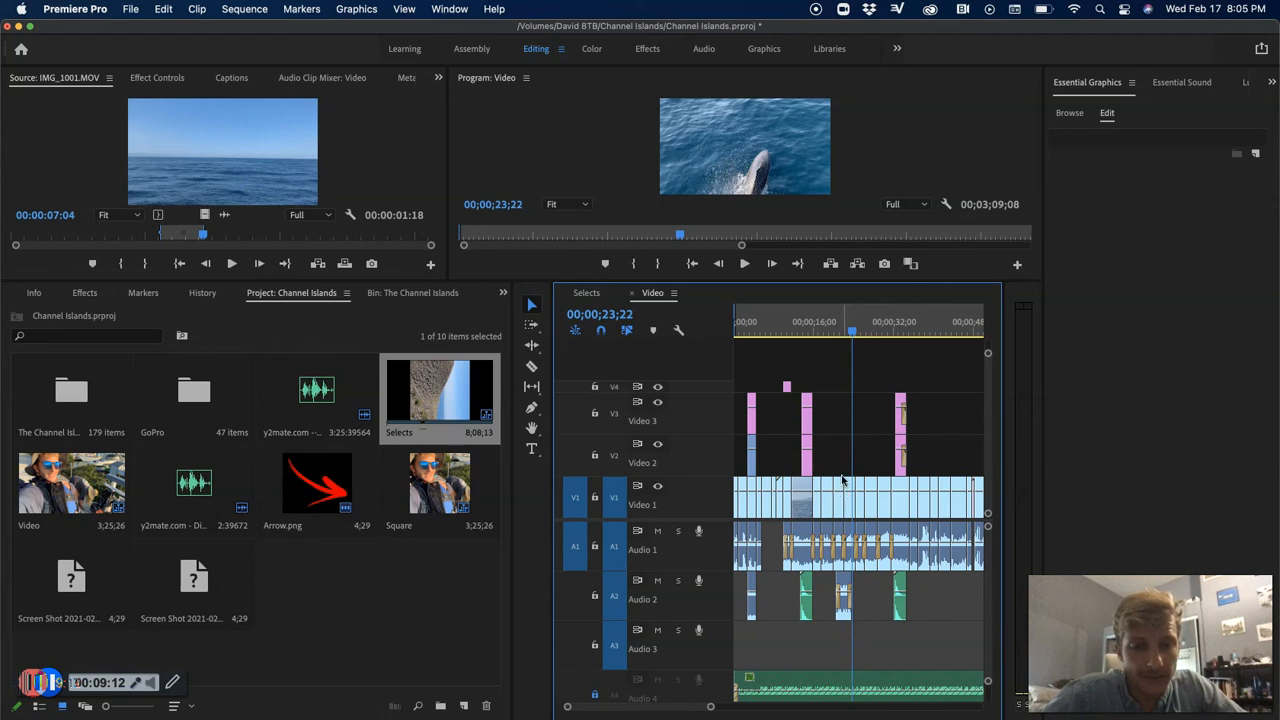
- Examine the extra audio clip on Audio 2 under the dolphin shots, scrubbing the footage above it up to the clip's end
left_click(843, 596)
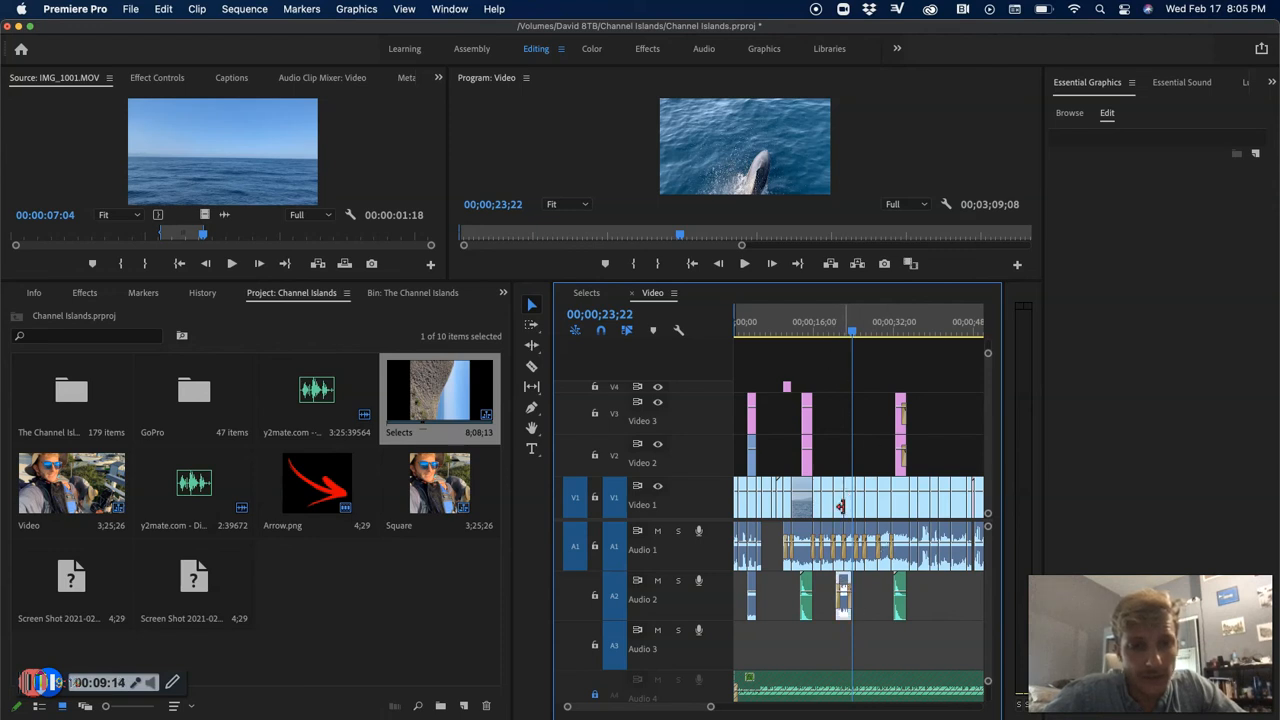
key("equal")
key("equal")
key("equal")
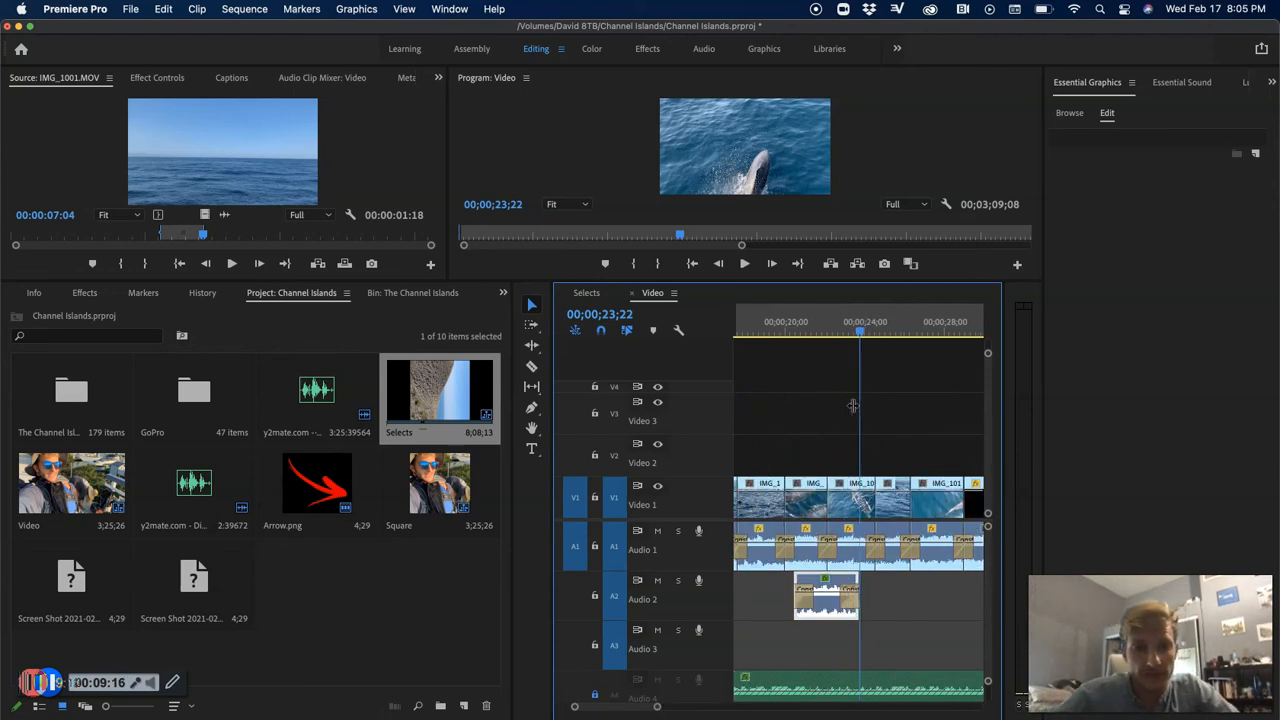
left_click_drag(790, 326, 847, 322)
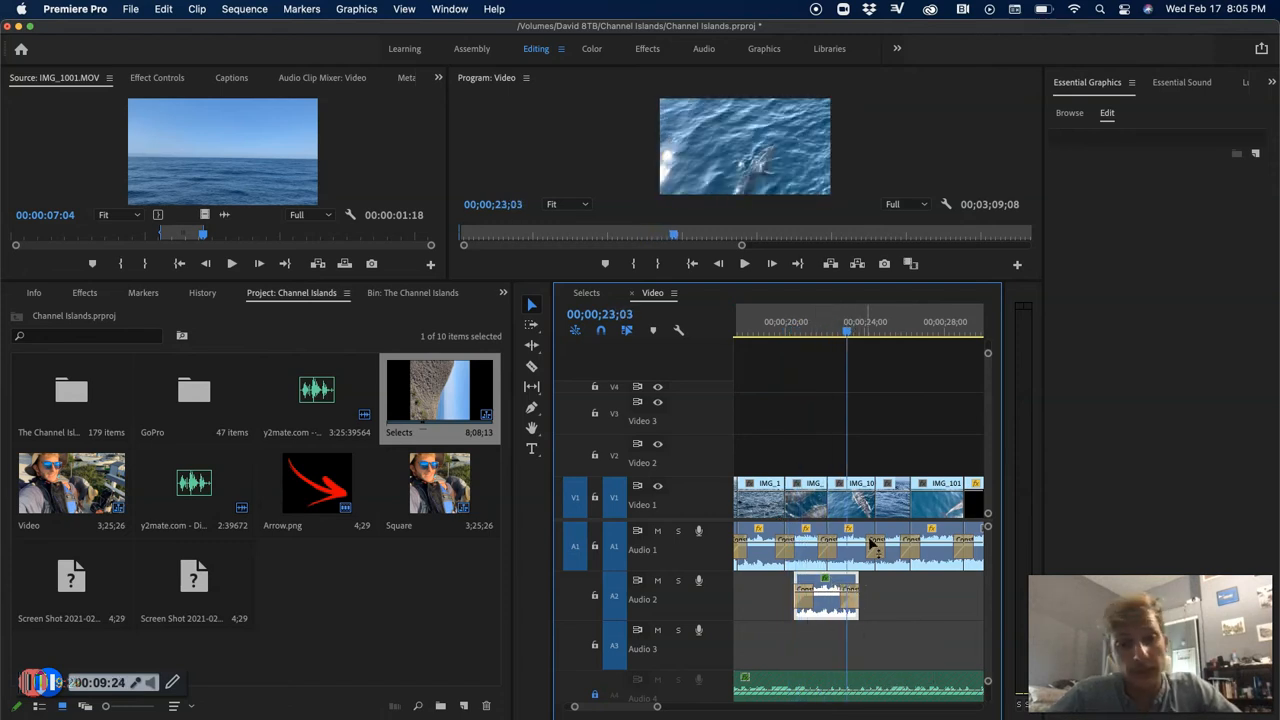
mouse_move(843, 322)
left_mouse_down()
mouse_move(808, 322)
mouse_move(861, 317)
left_mouse_up()
left_click(899, 375)
- Play the Santa Cruz Island title section from 00;00;32;01 in the Video sequence and save the project
key("minus")
key("minus")
key("minus")
key("minus")
key("equal")
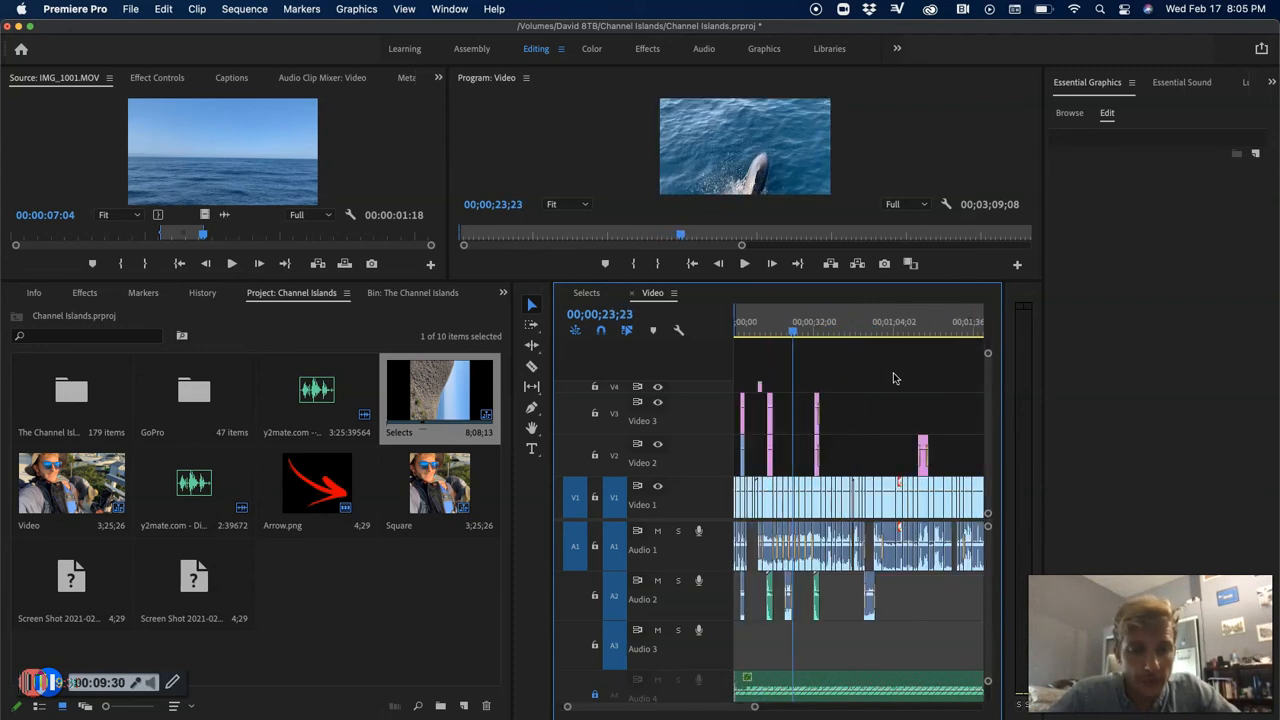
left_click(816, 322)
key("equal")
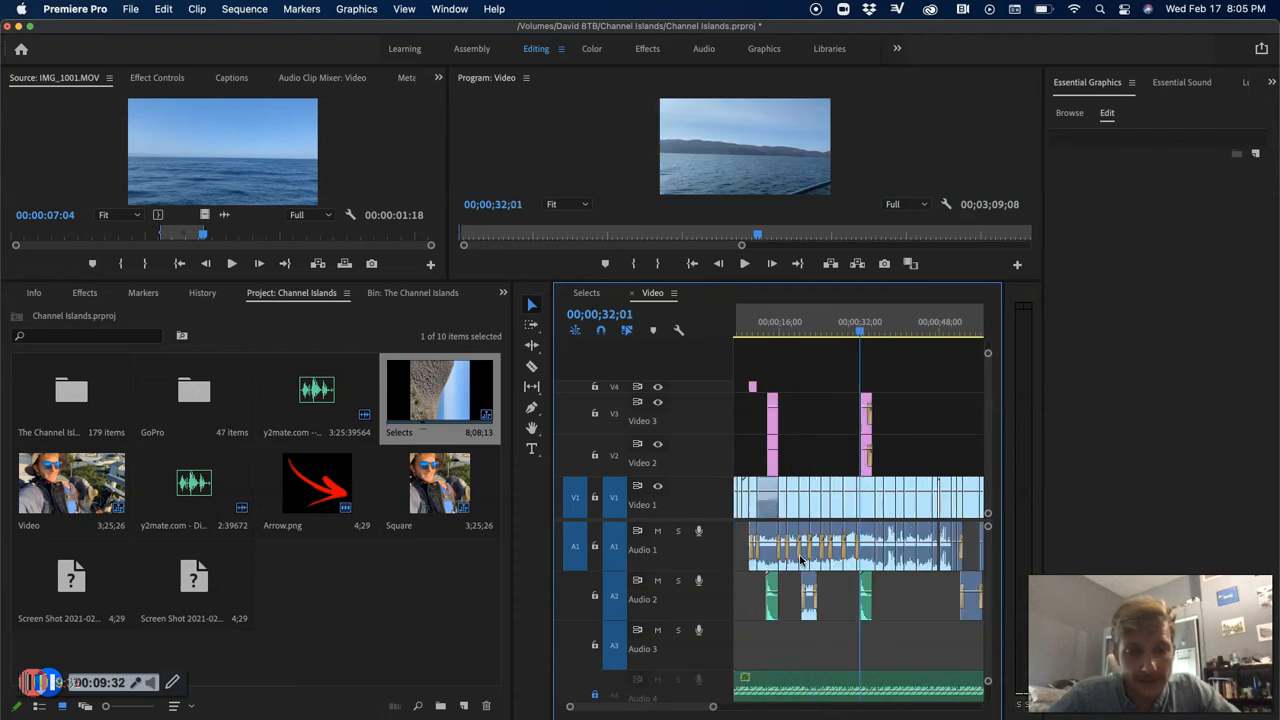
key("equal")
key("space")
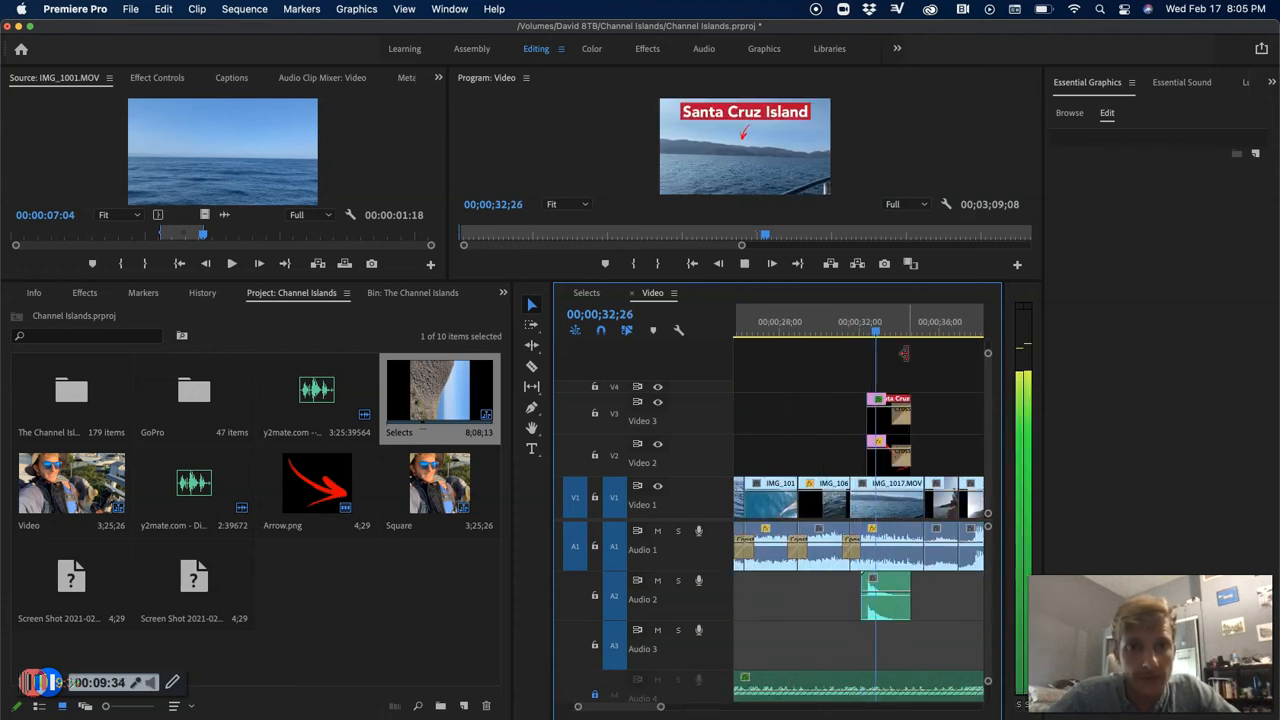
key("super+s")
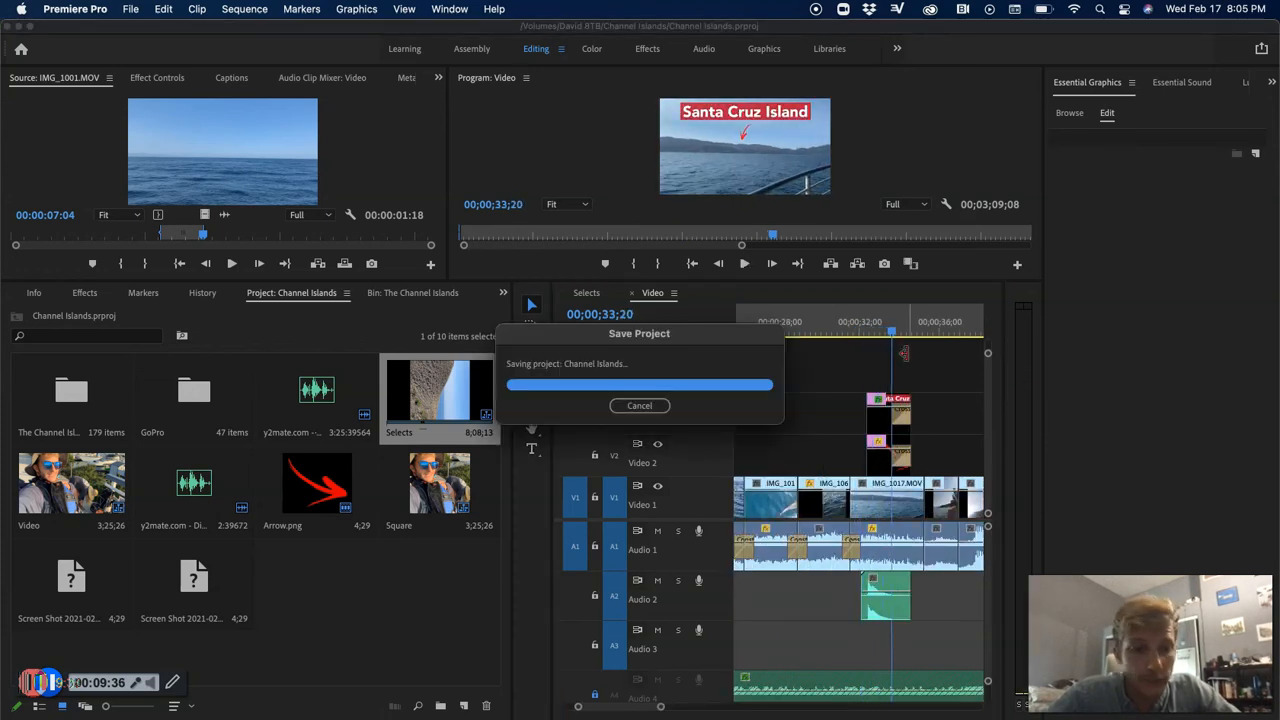
- Fit the whole Video sequence in view and skim its footage up to 00;01;34;00
key("minus")
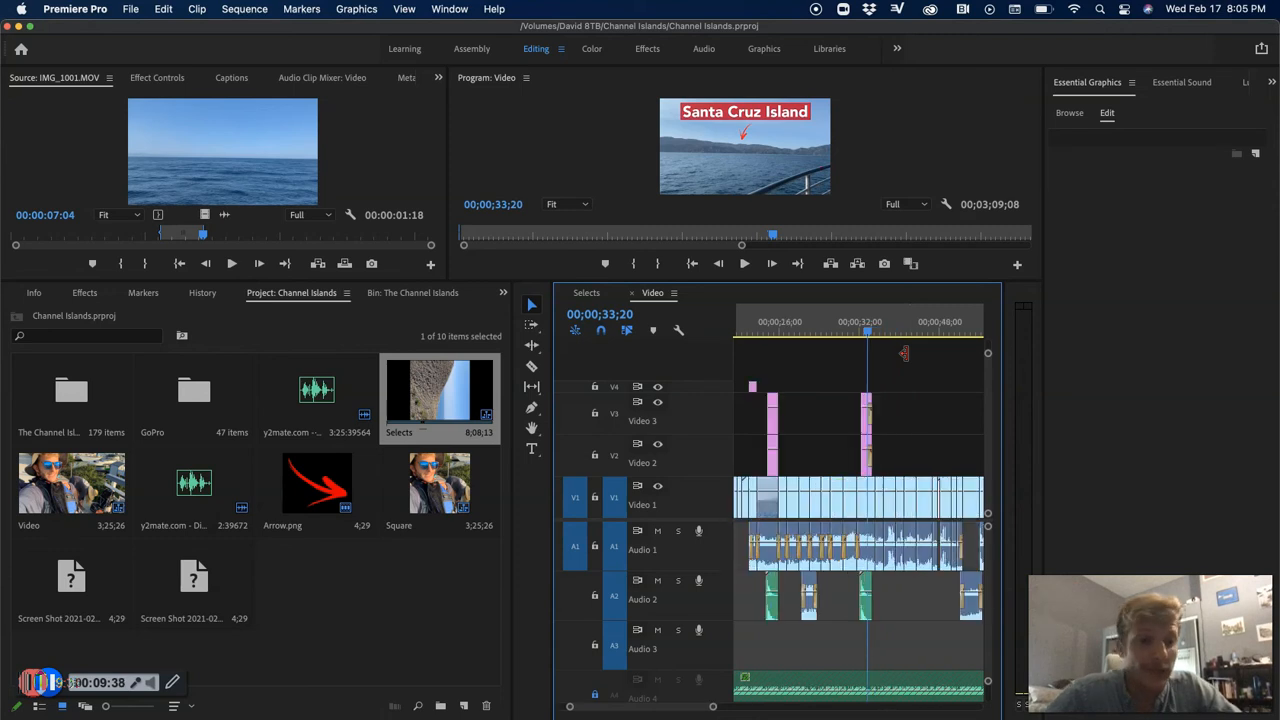
key("minus")
key("minus")
key("equal")
key("equal")
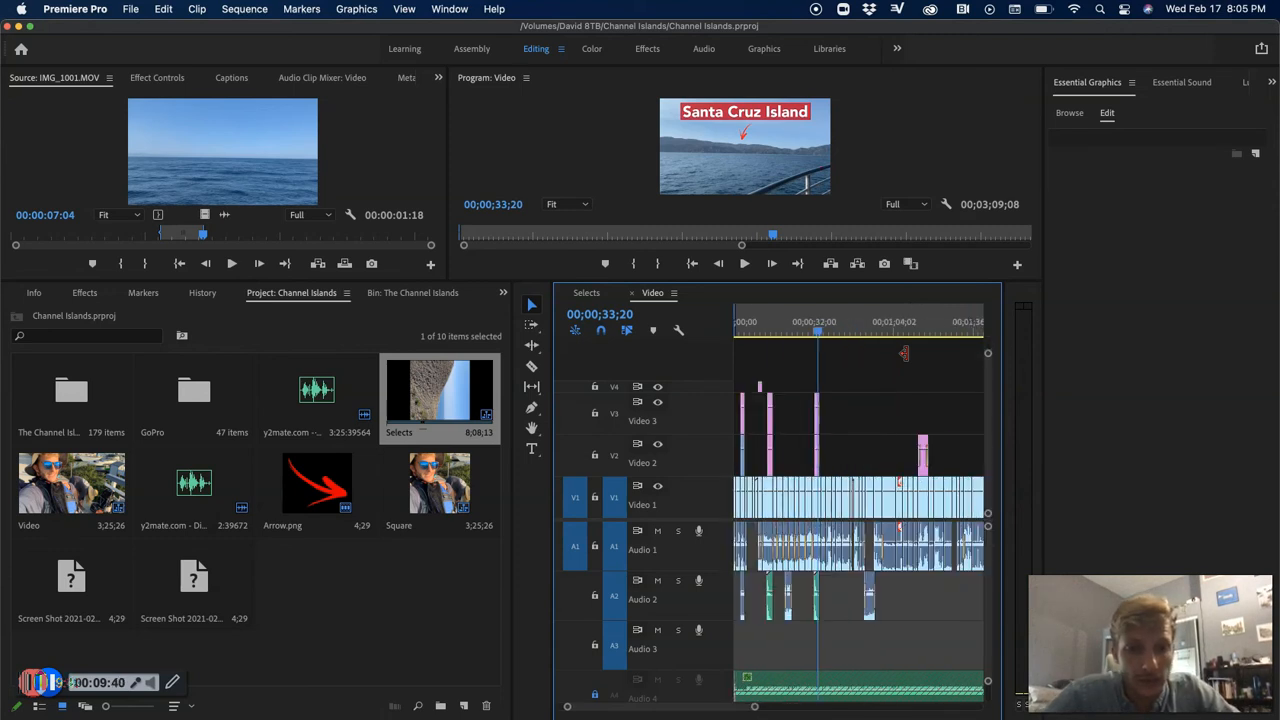
key("backslash")
left_click(778, 327)
left_click_drag(778, 327, 851, 335)
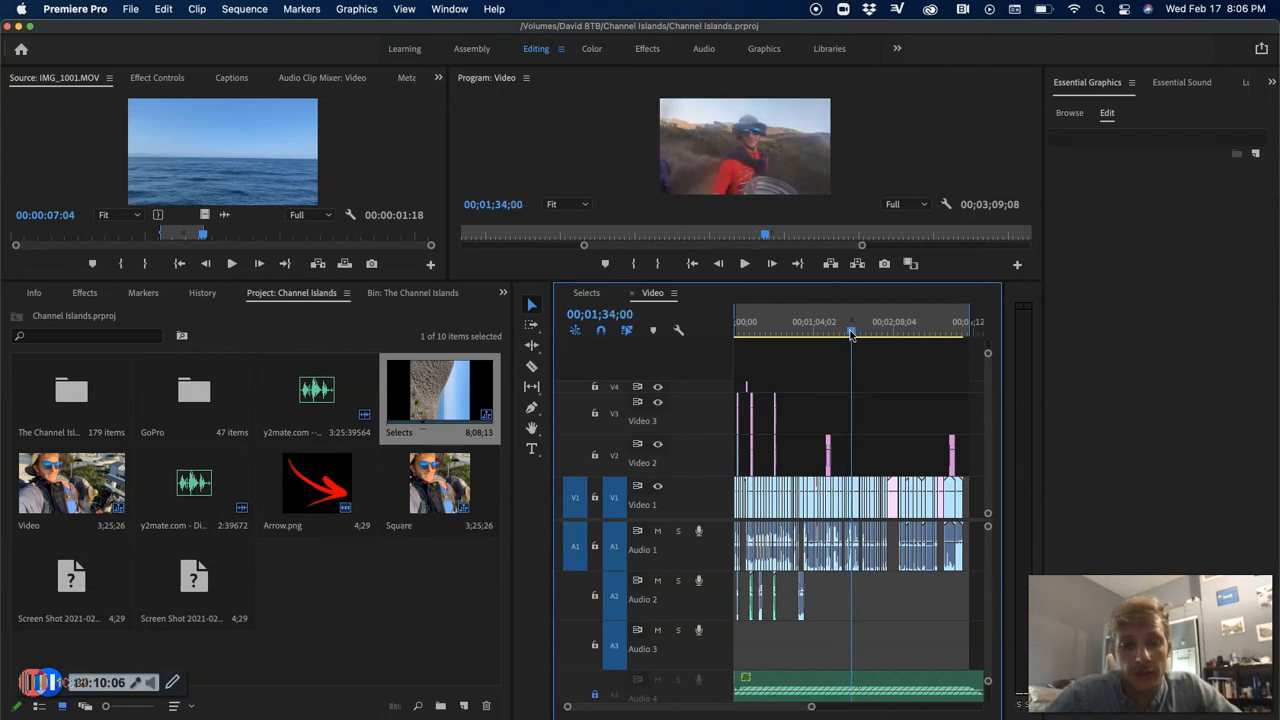
- Examine the second half of the Video sequence closely, skimming its closing footage to 00;03;06;16
key("=")
key("=")
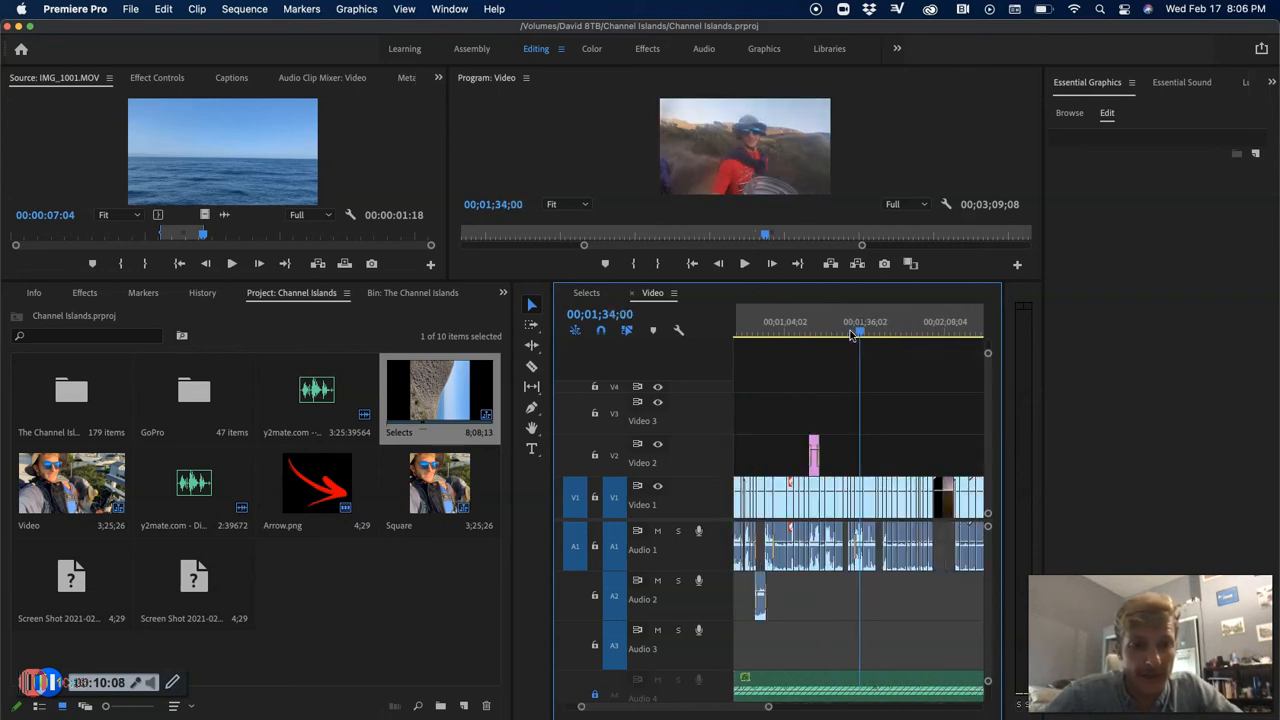
left_click_drag(864, 337, 873, 336)
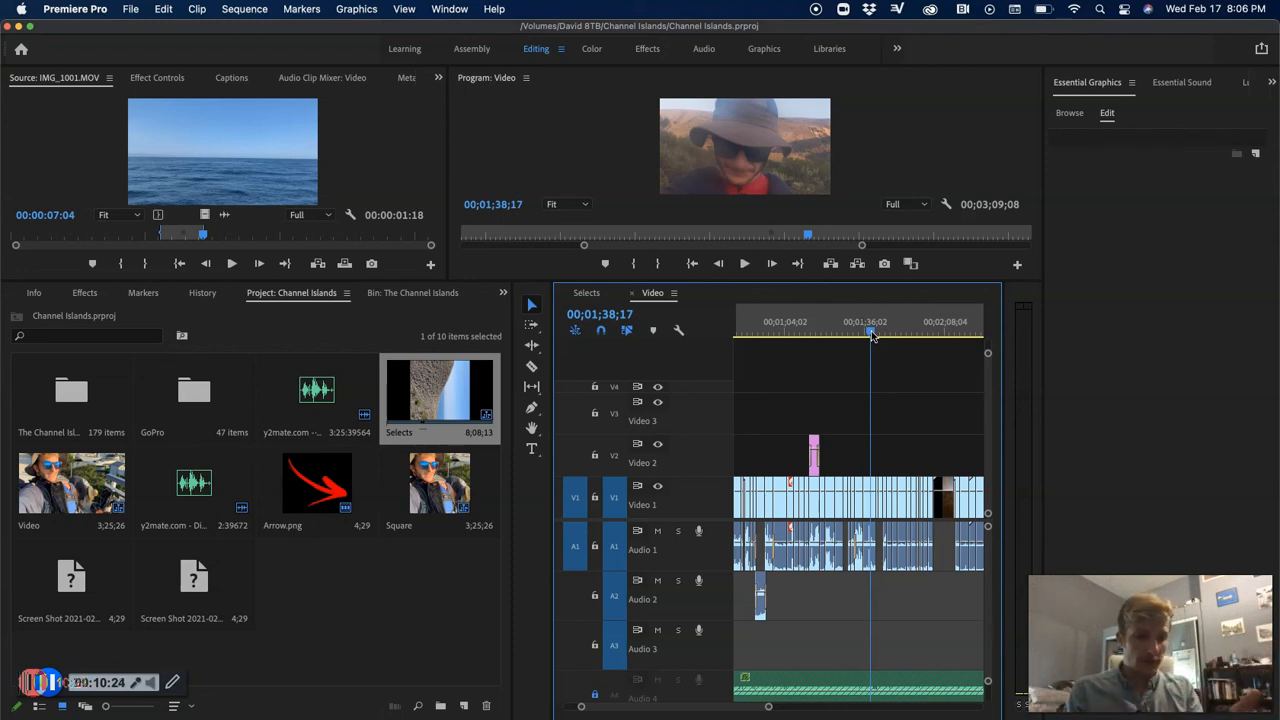
scroll(871, 334, "right", 5)
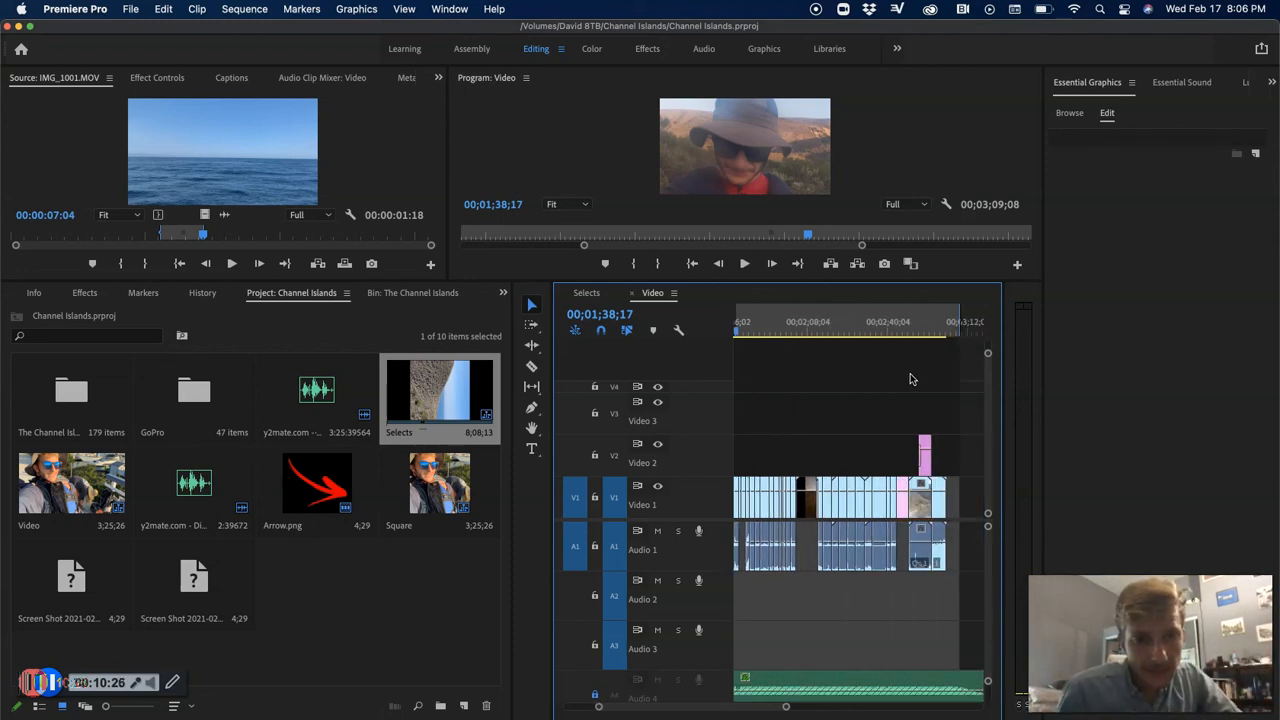
left_click_drag(902, 332, 956, 337)
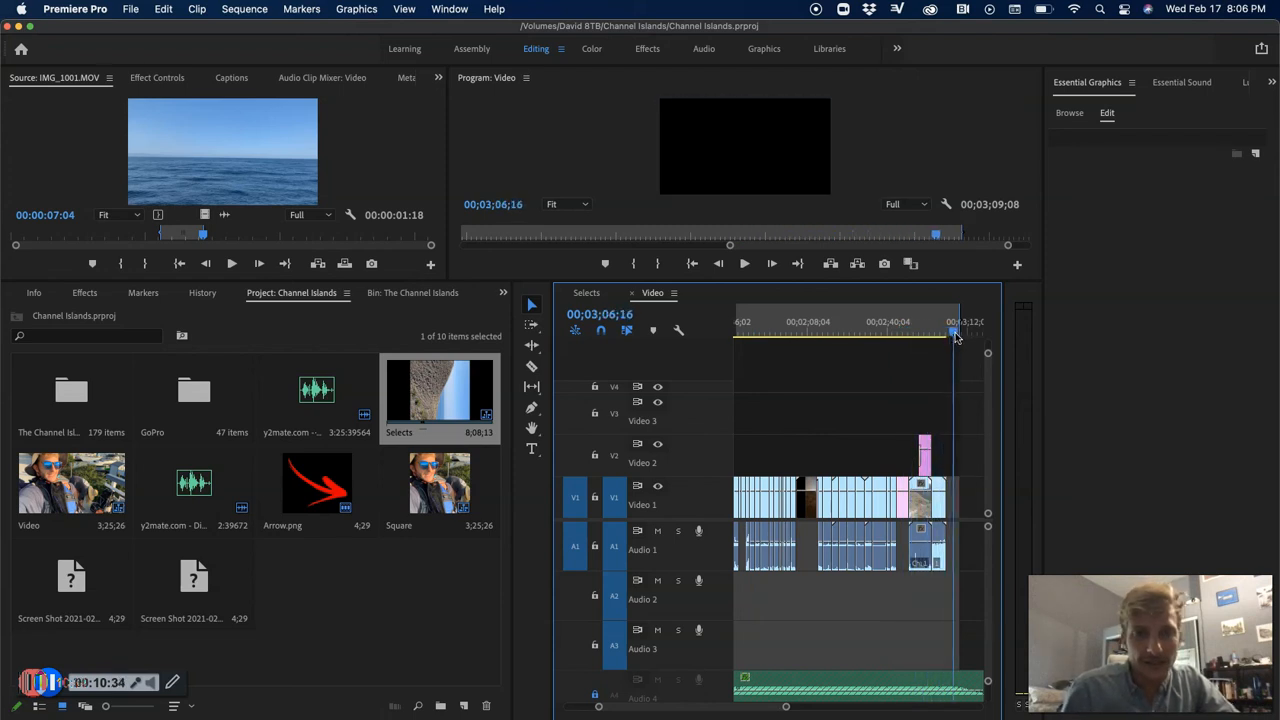